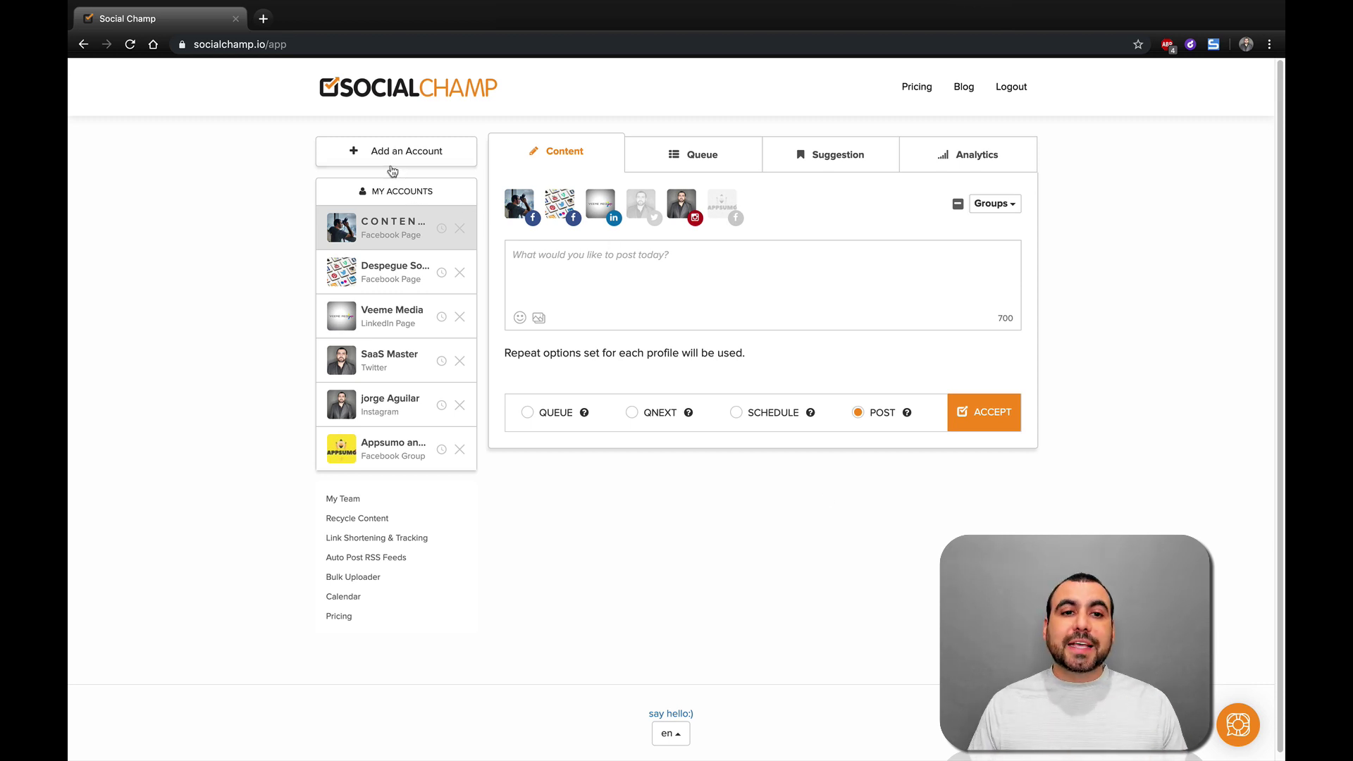
pyautogui.click(361, 152)
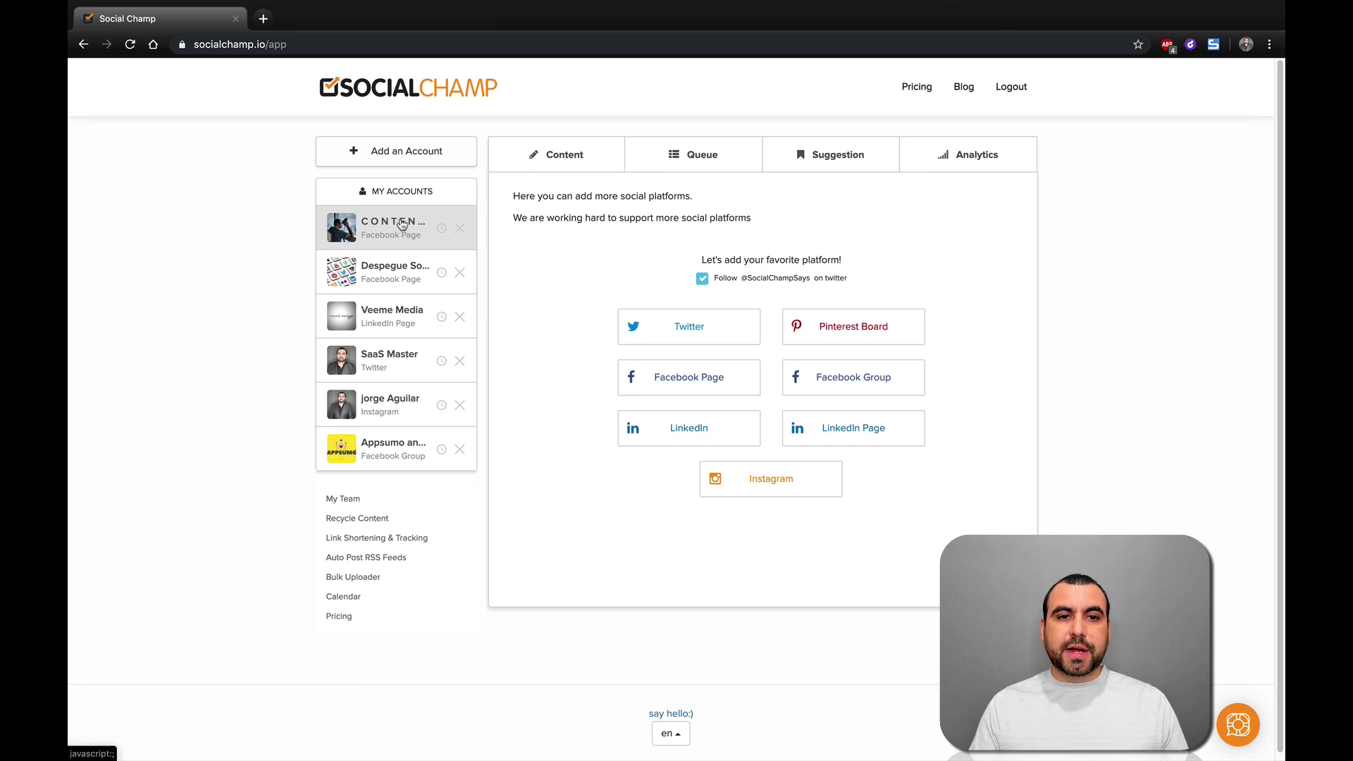
pyautogui.click(525, 154)
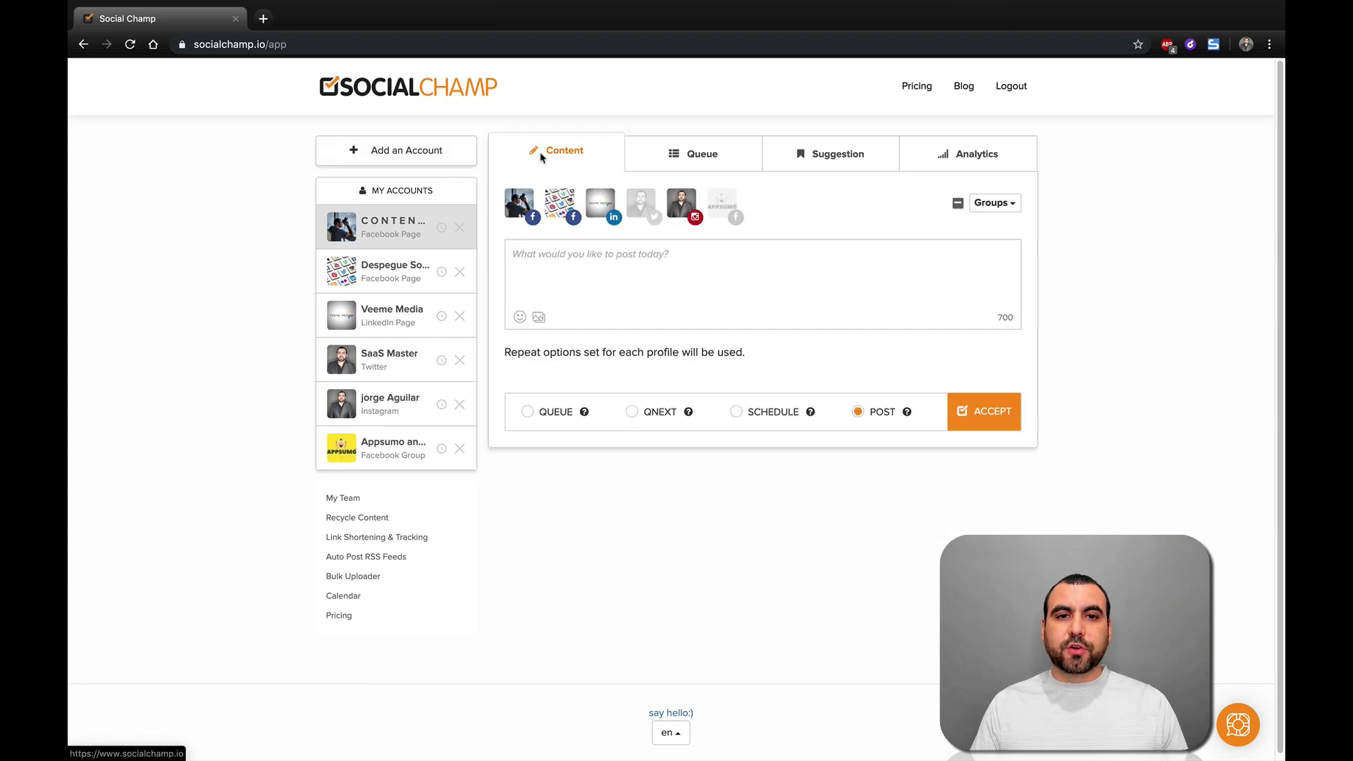
pyautogui.click(727, 285)
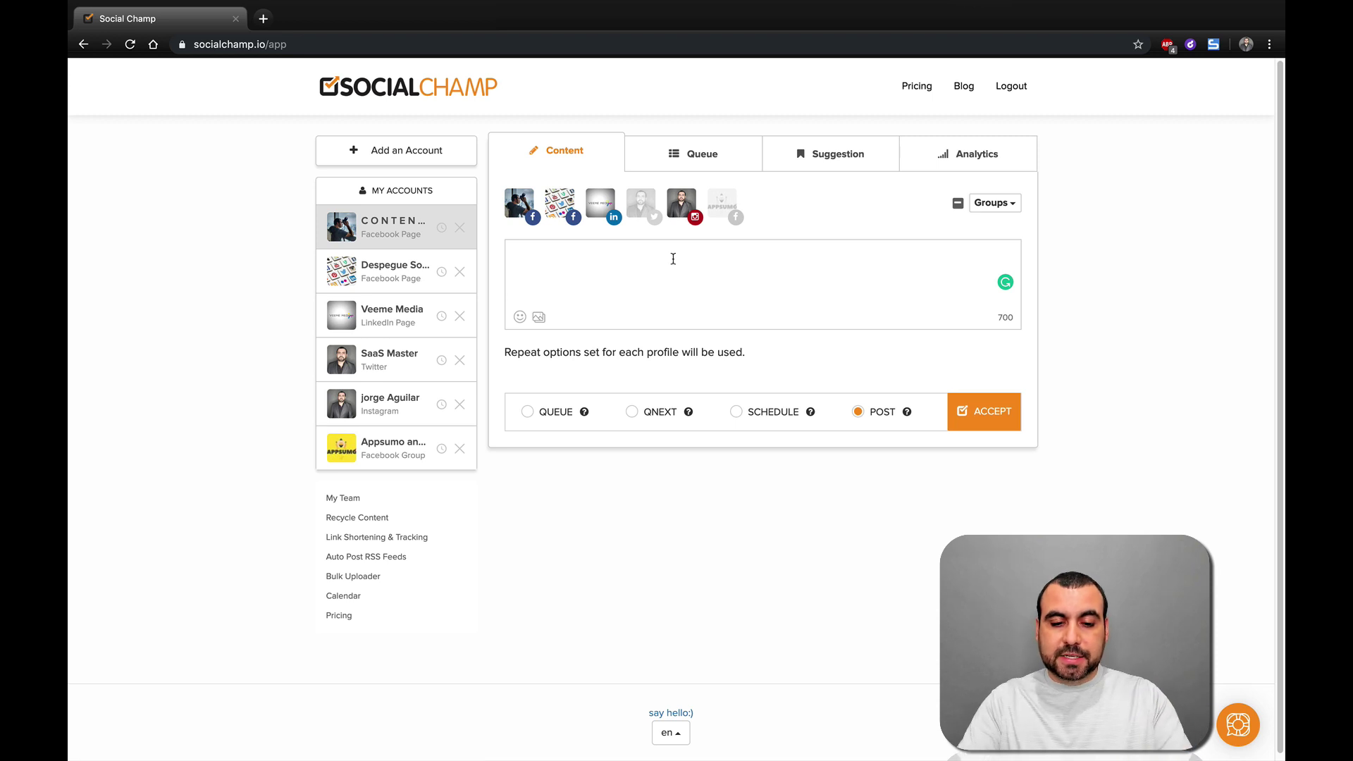
pyautogui.write('testing Socia')
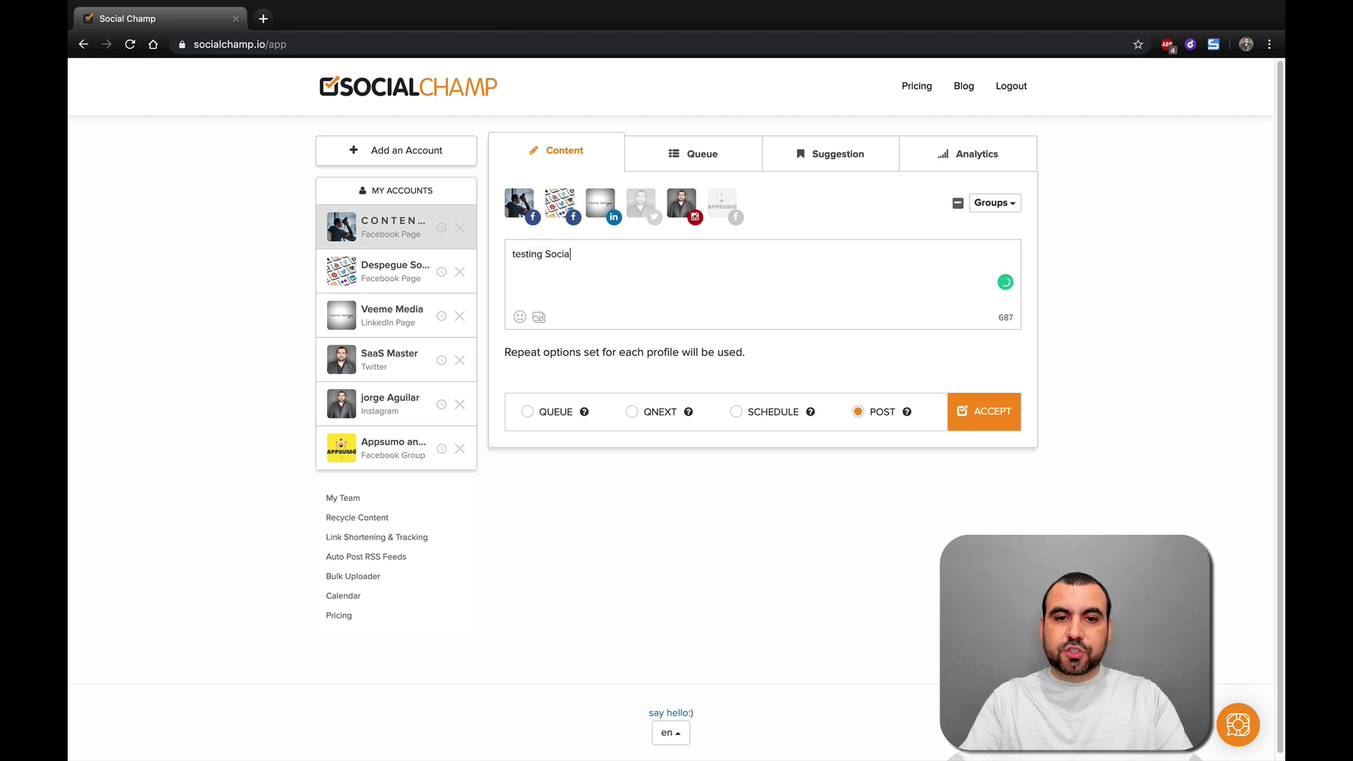
pyautogui.write('l Champ')
pyautogui.press('Return')
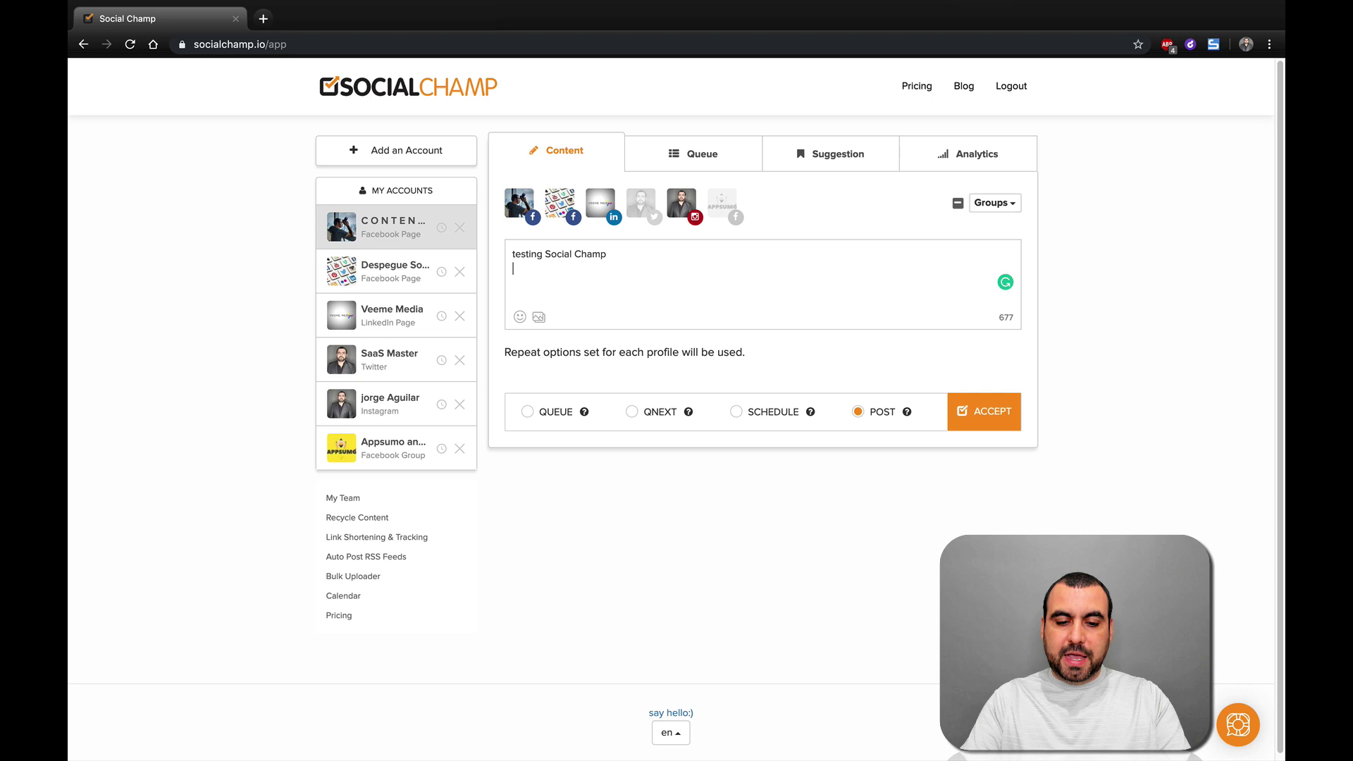
pyautogui.press('Return')
pyautogui.write('BUY:')
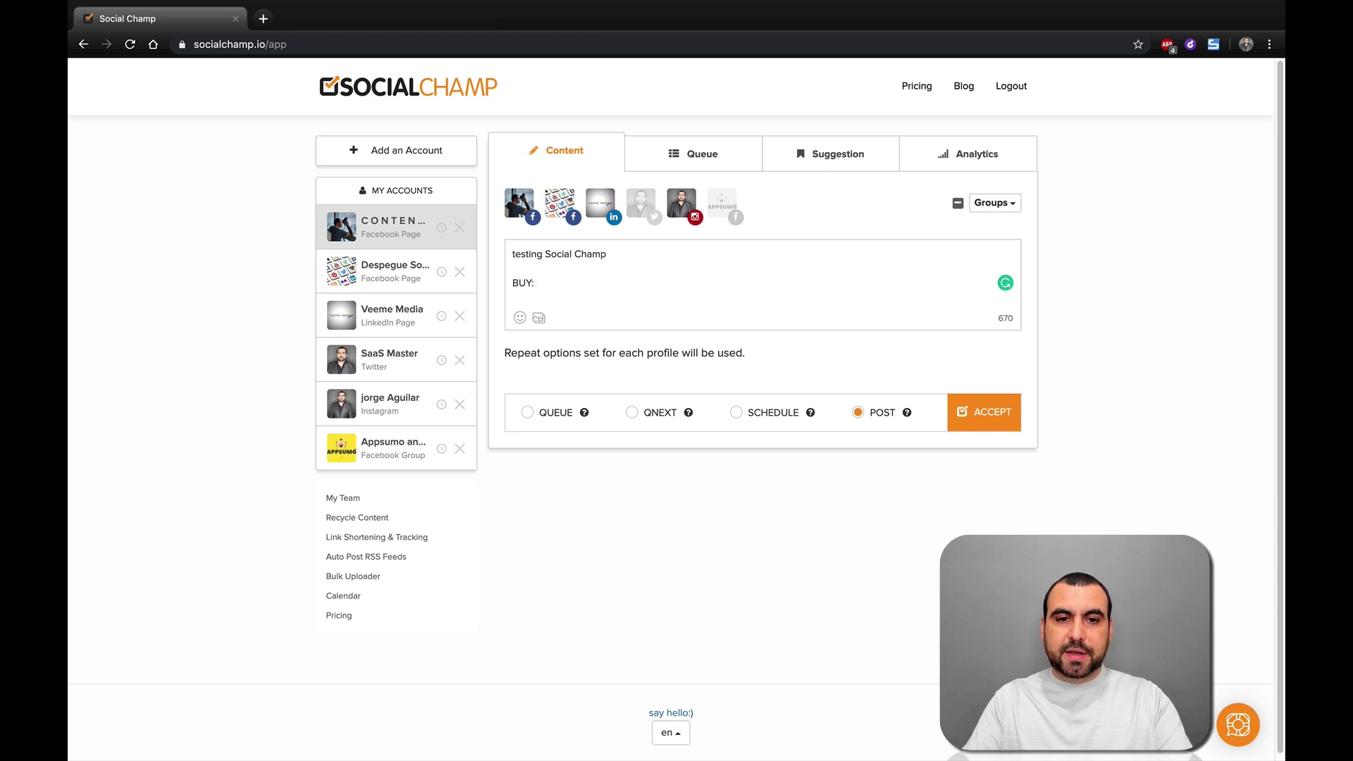
pyautogui.write('https://ilink.digital/socialchamp')
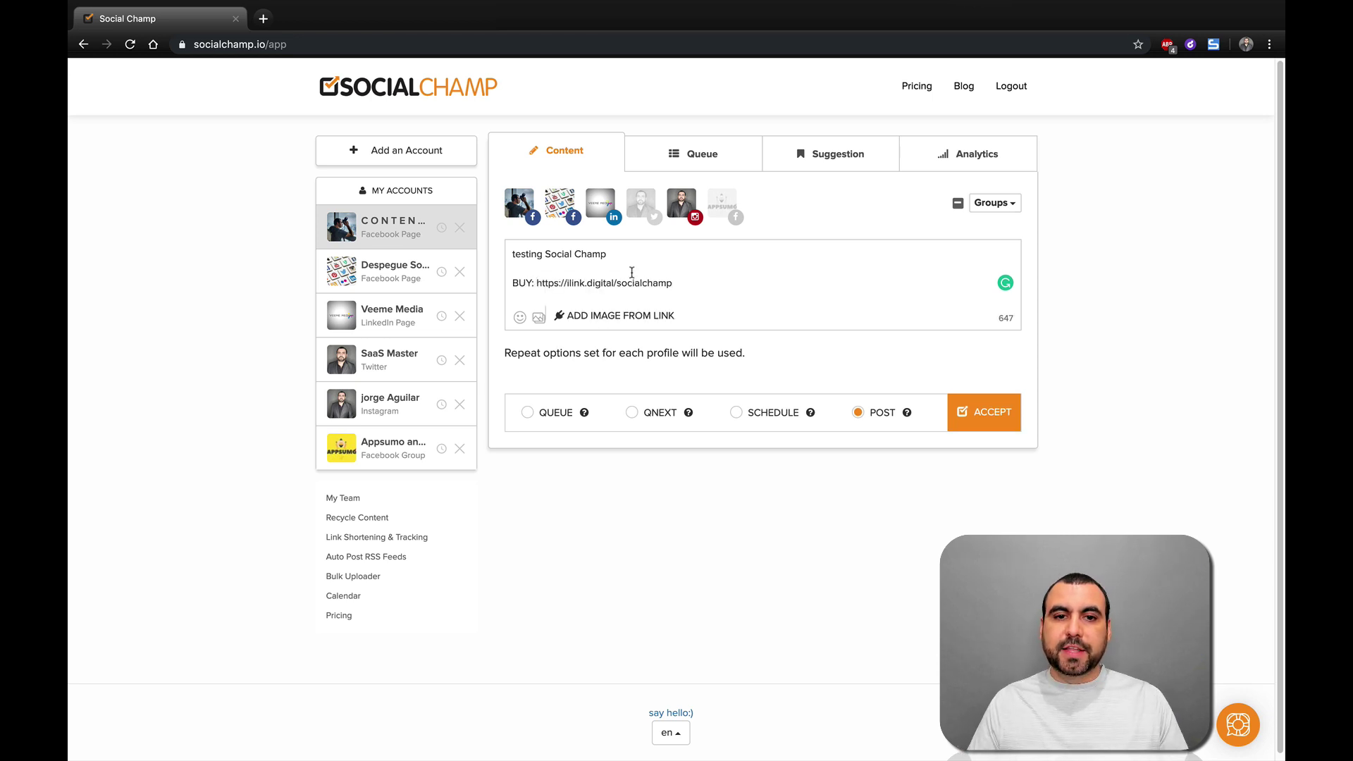
# - Upload the peace-sign screenshot from the computer and attach it to the post
pyautogui.click(659, 318)
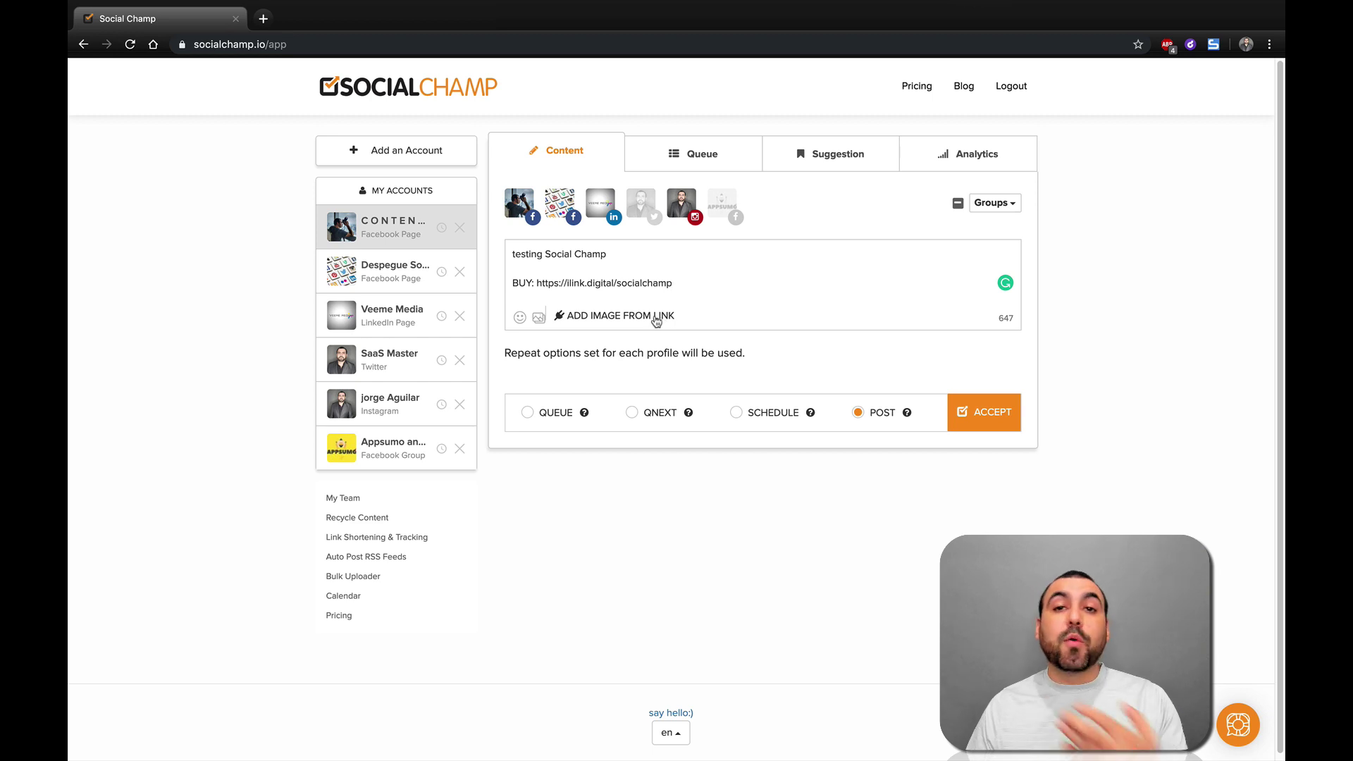
pyautogui.click(538, 321)
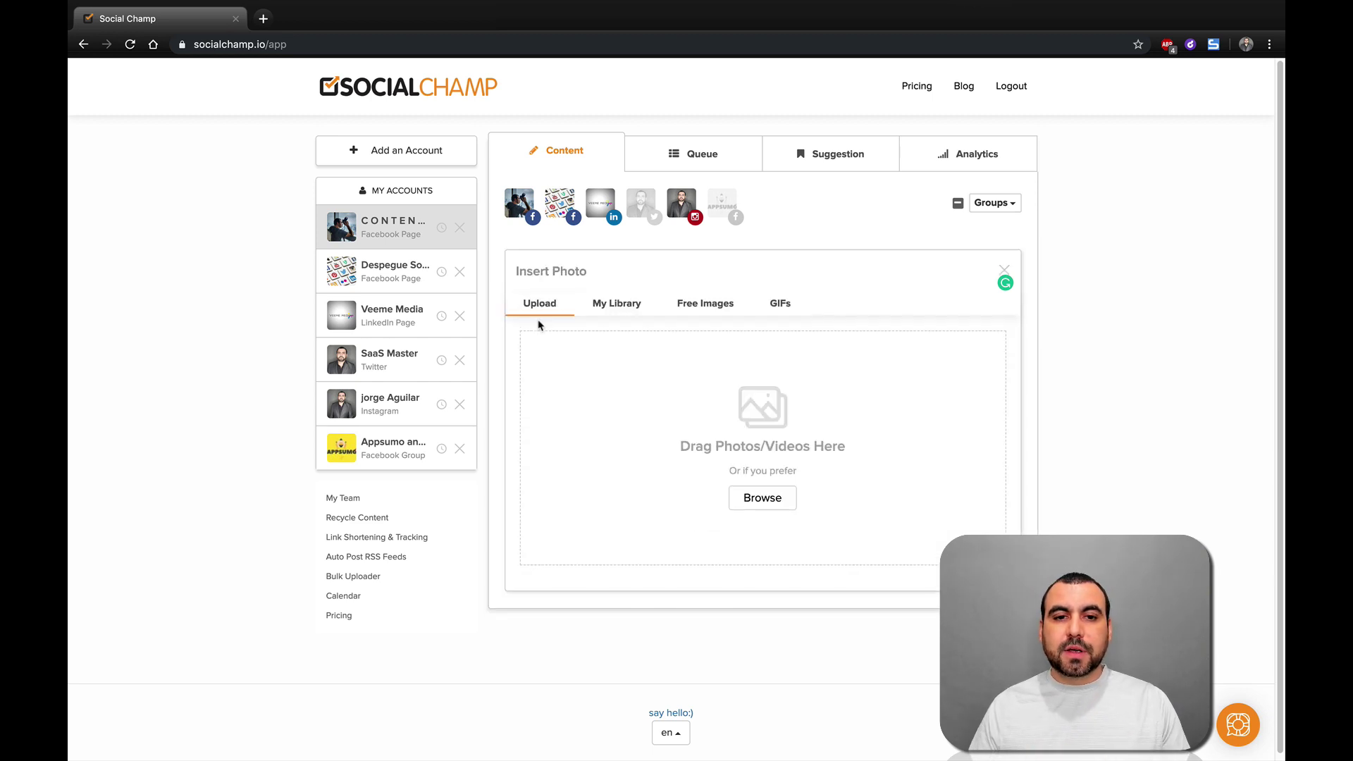
pyautogui.click(778, 500)
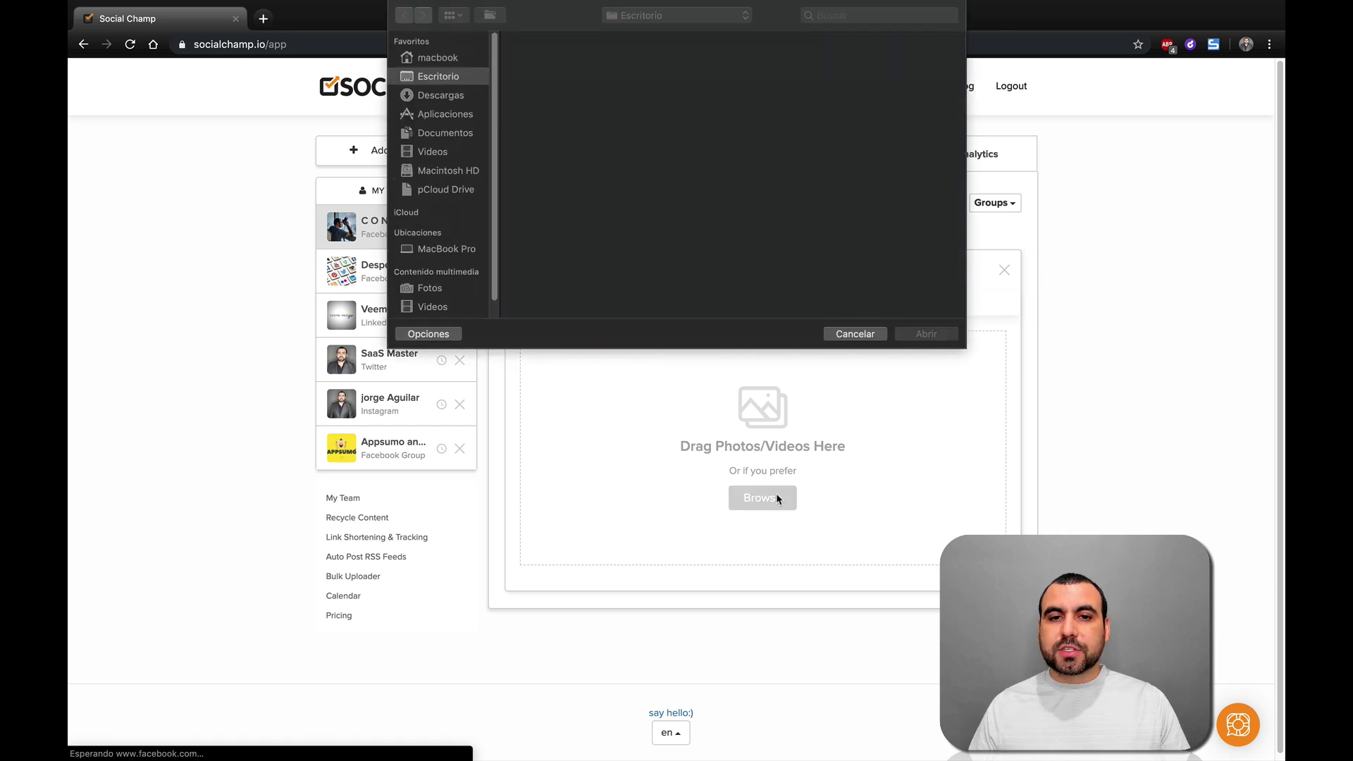
pyautogui.click(826, 223)
pyautogui.doubleClick(826, 223)
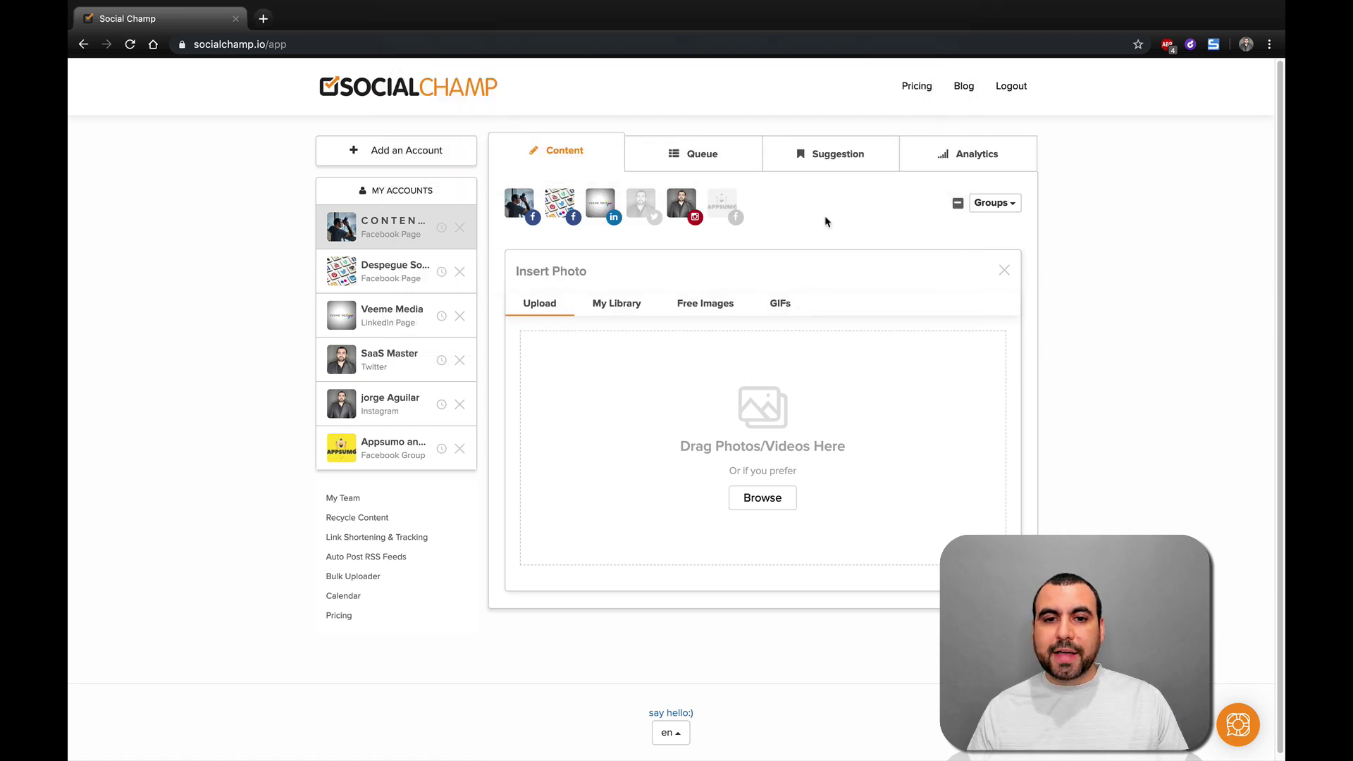
pyautogui.click(934, 600)
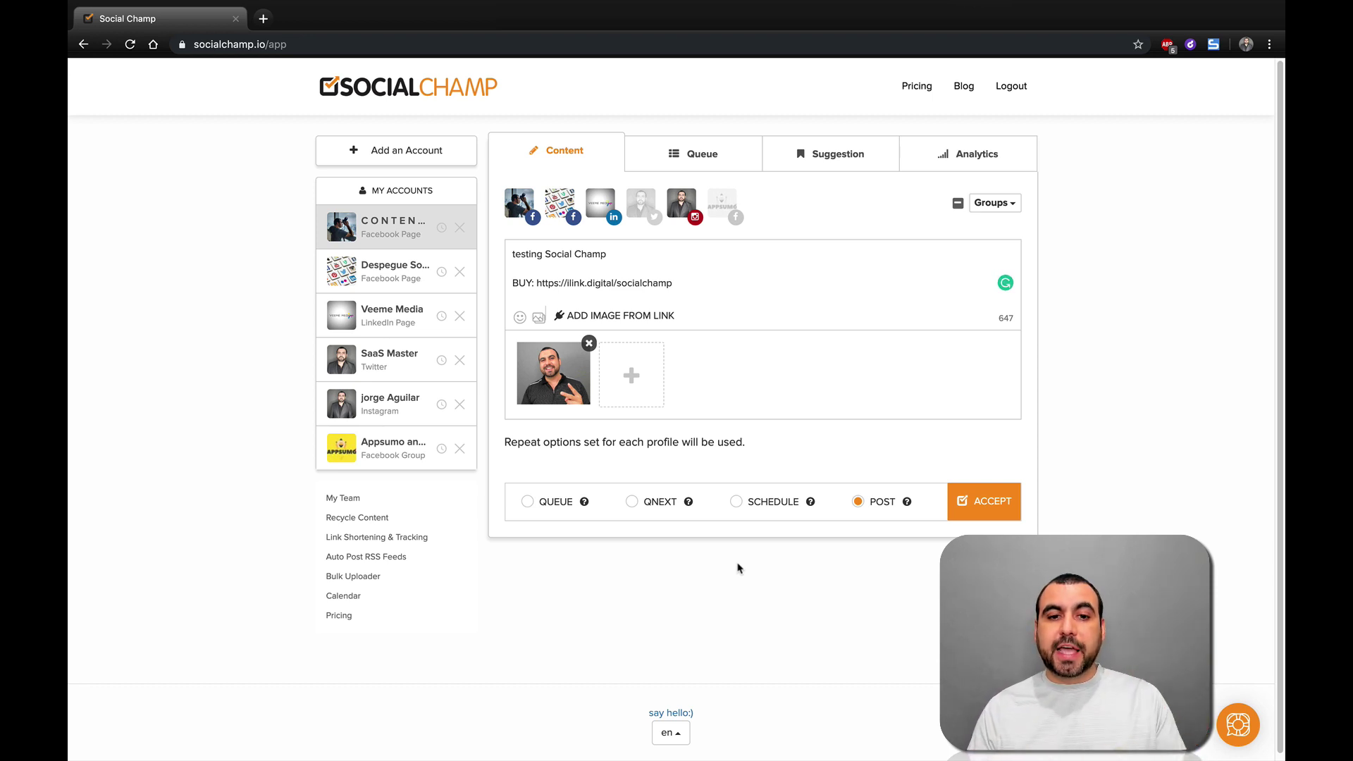
pyautogui.moveTo(578, 393)
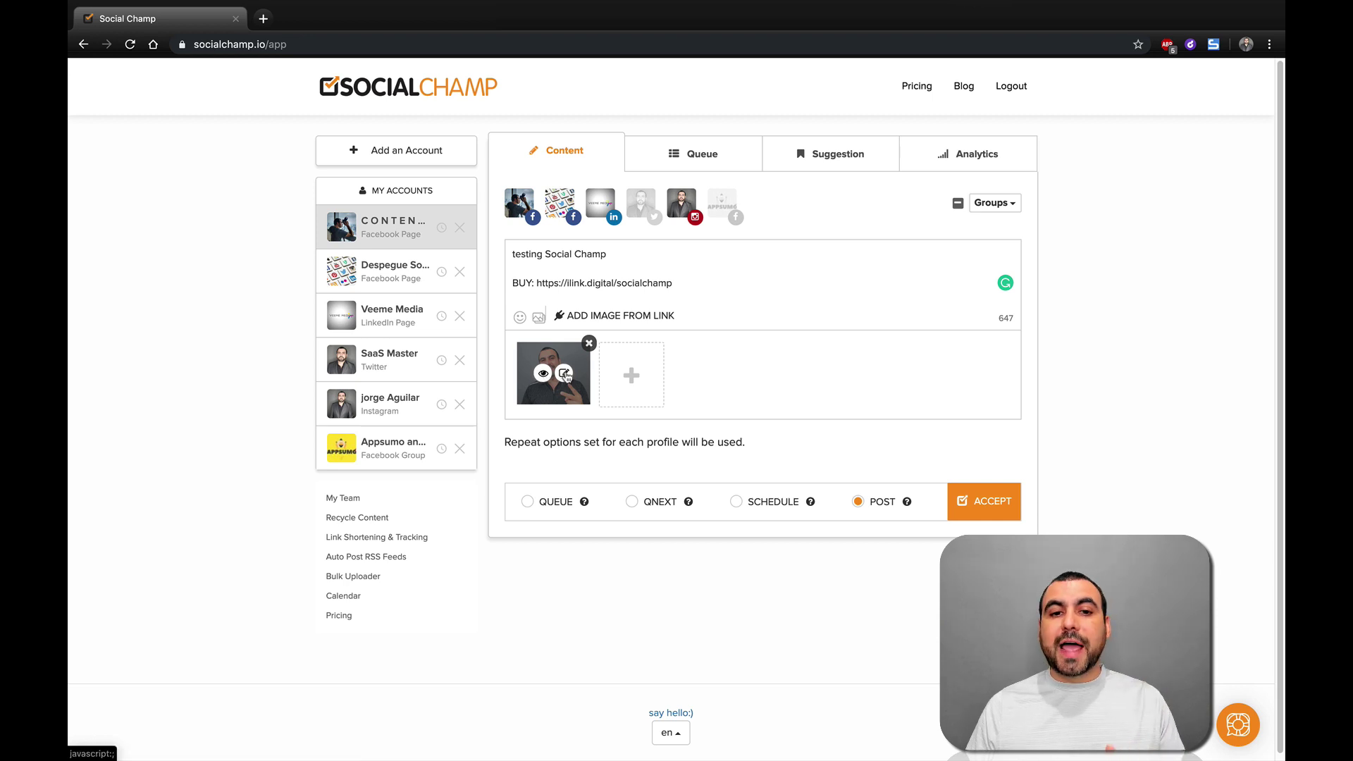
# - Open the attached photo in the Photo Editor and page through its editing tools
pyautogui.click(564, 373)
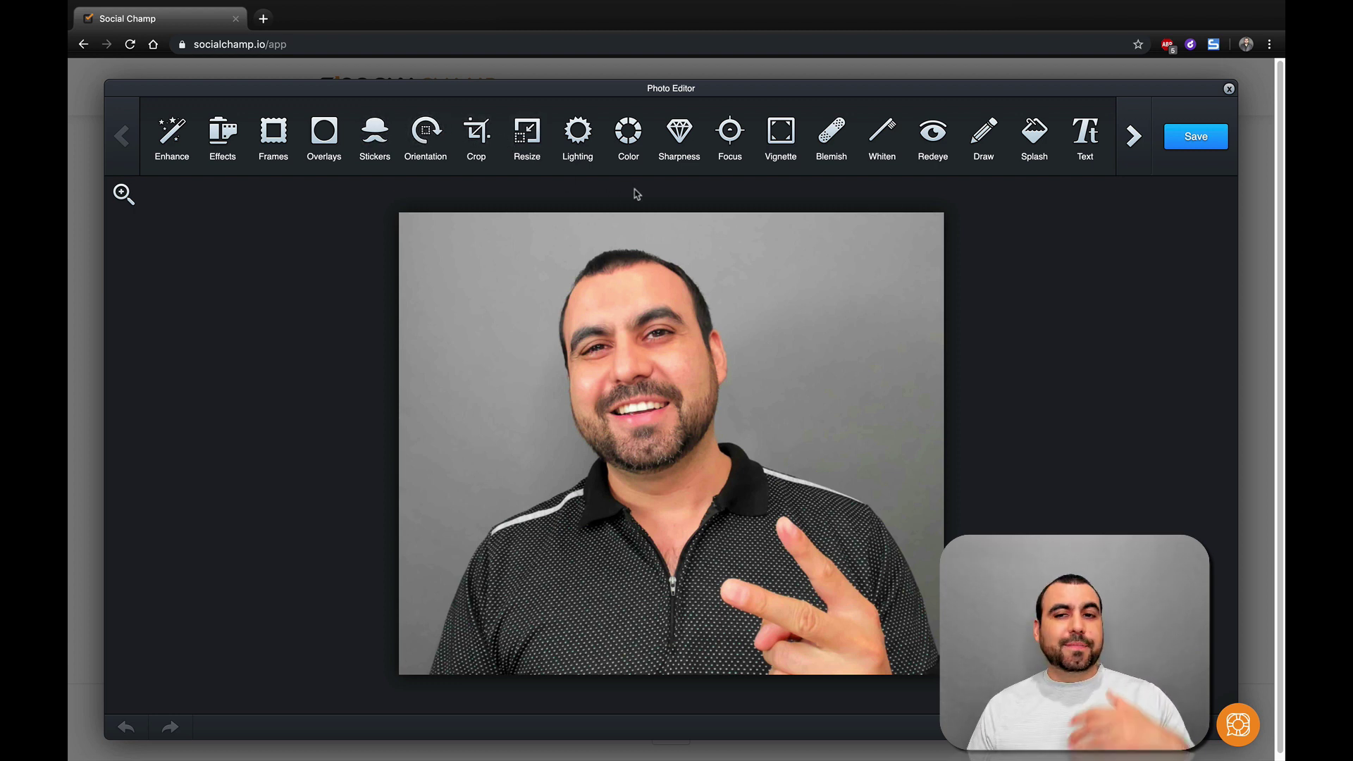
pyautogui.click(1134, 136)
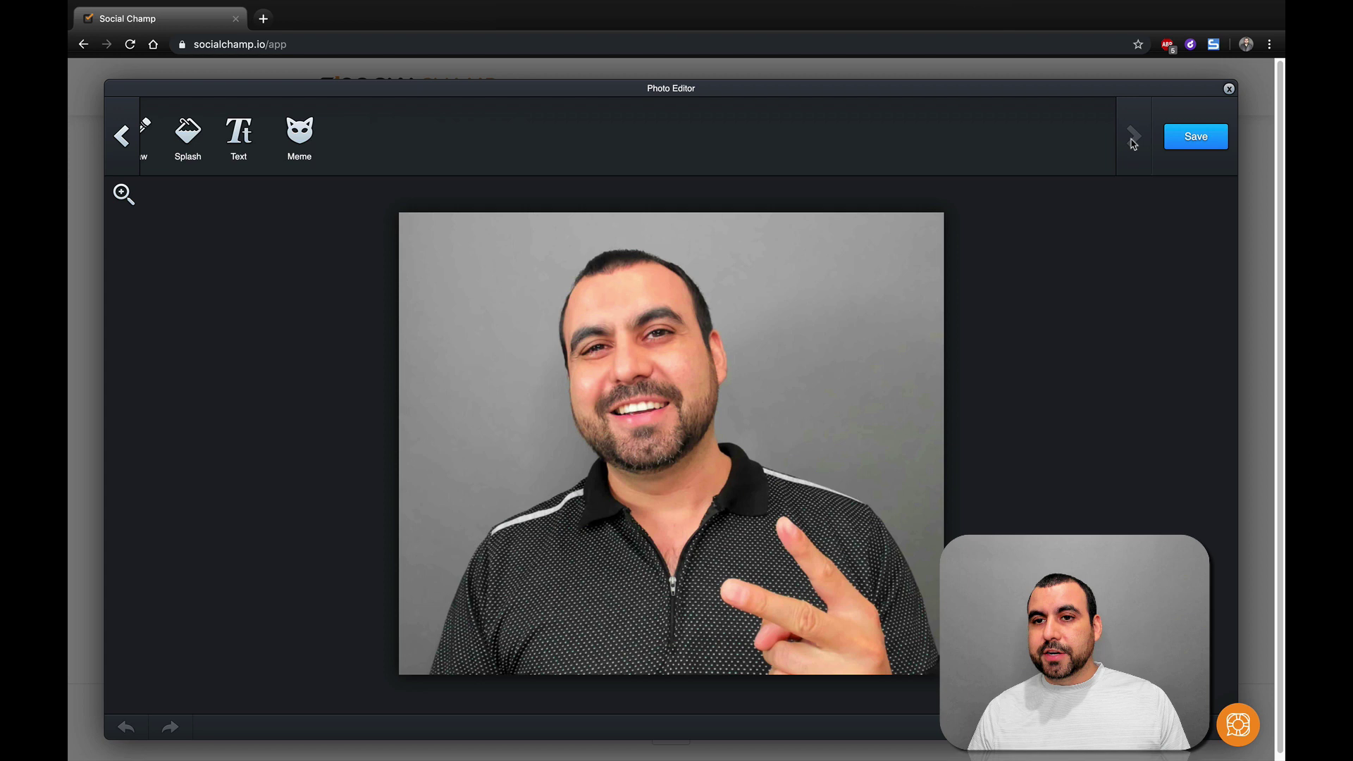
pyautogui.click(123, 138)
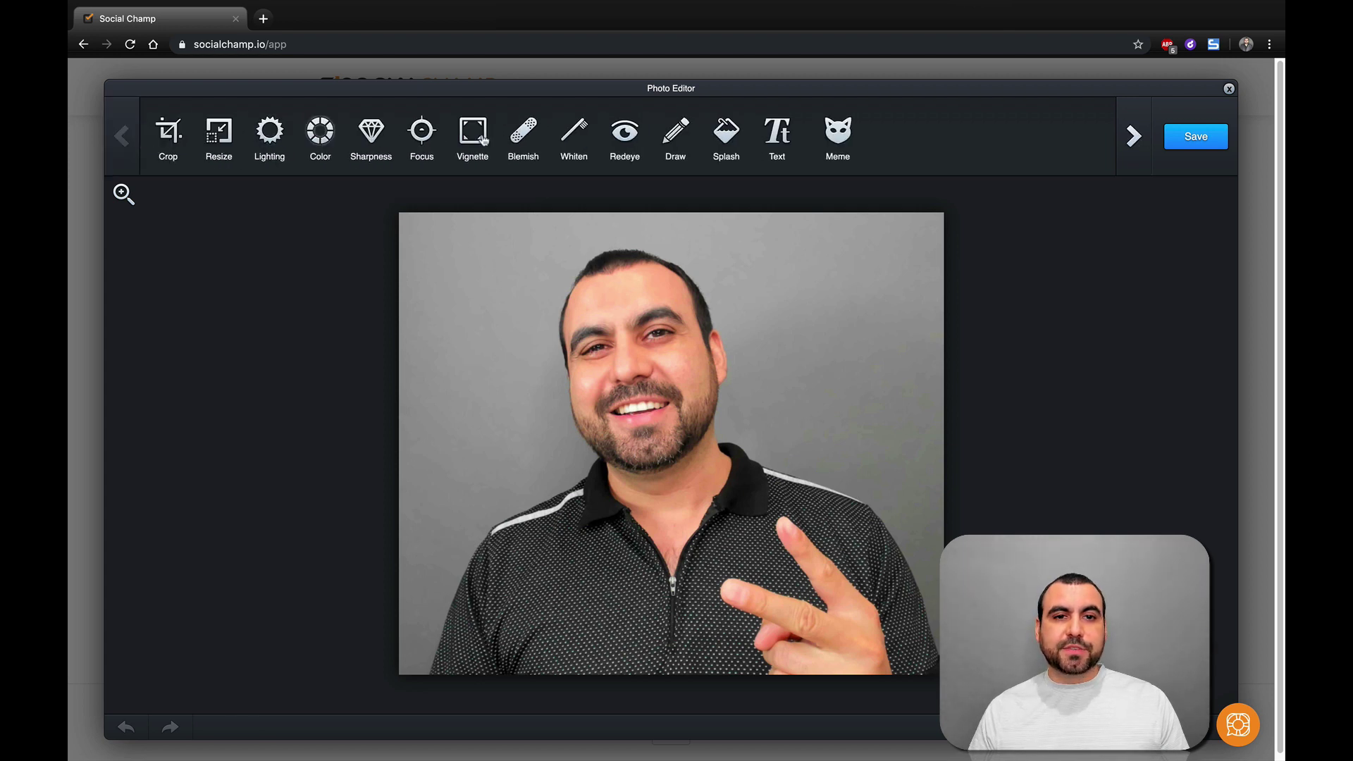
pyautogui.click(1134, 136)
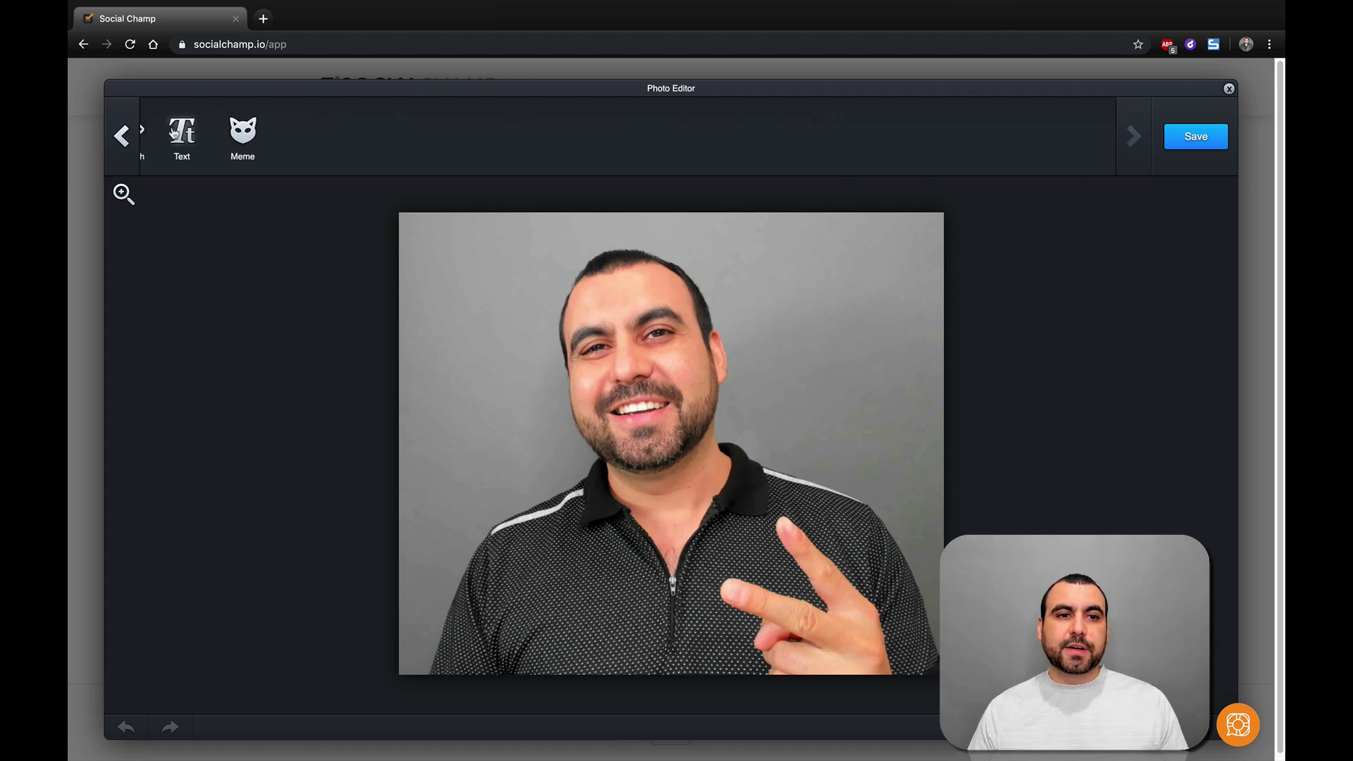
pyautogui.click(123, 136)
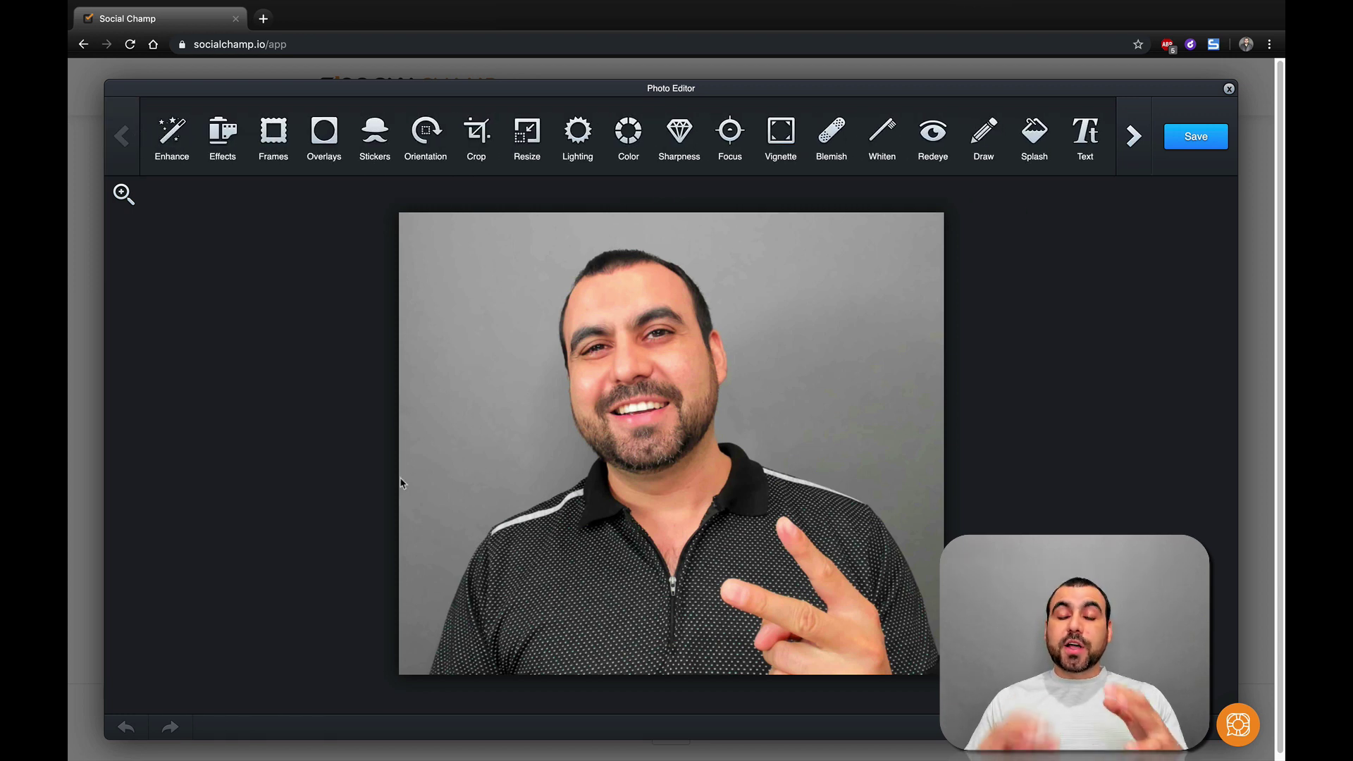
# - Crop a strip off the top of the photo
pyautogui.click(489, 131)
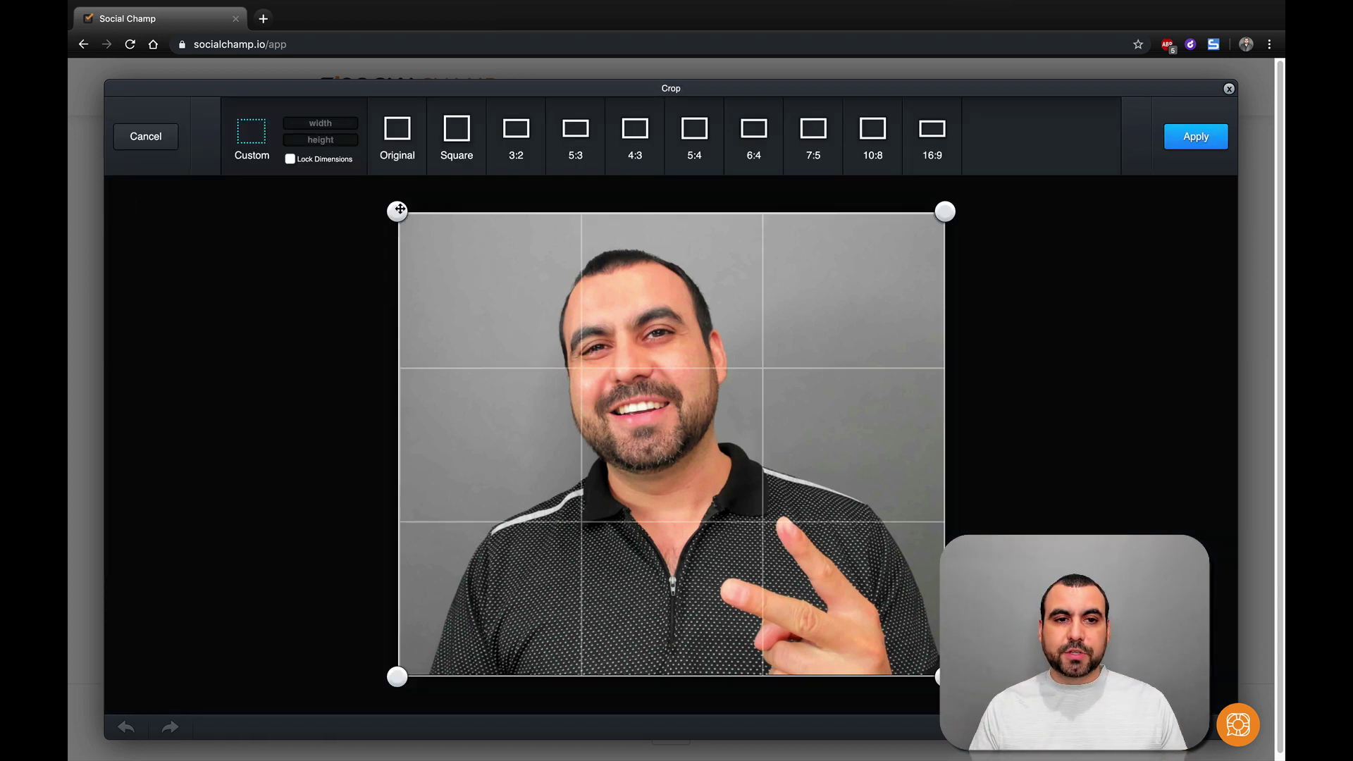
pyautogui.moveTo(397, 211); pyautogui.dragTo(397, 240)
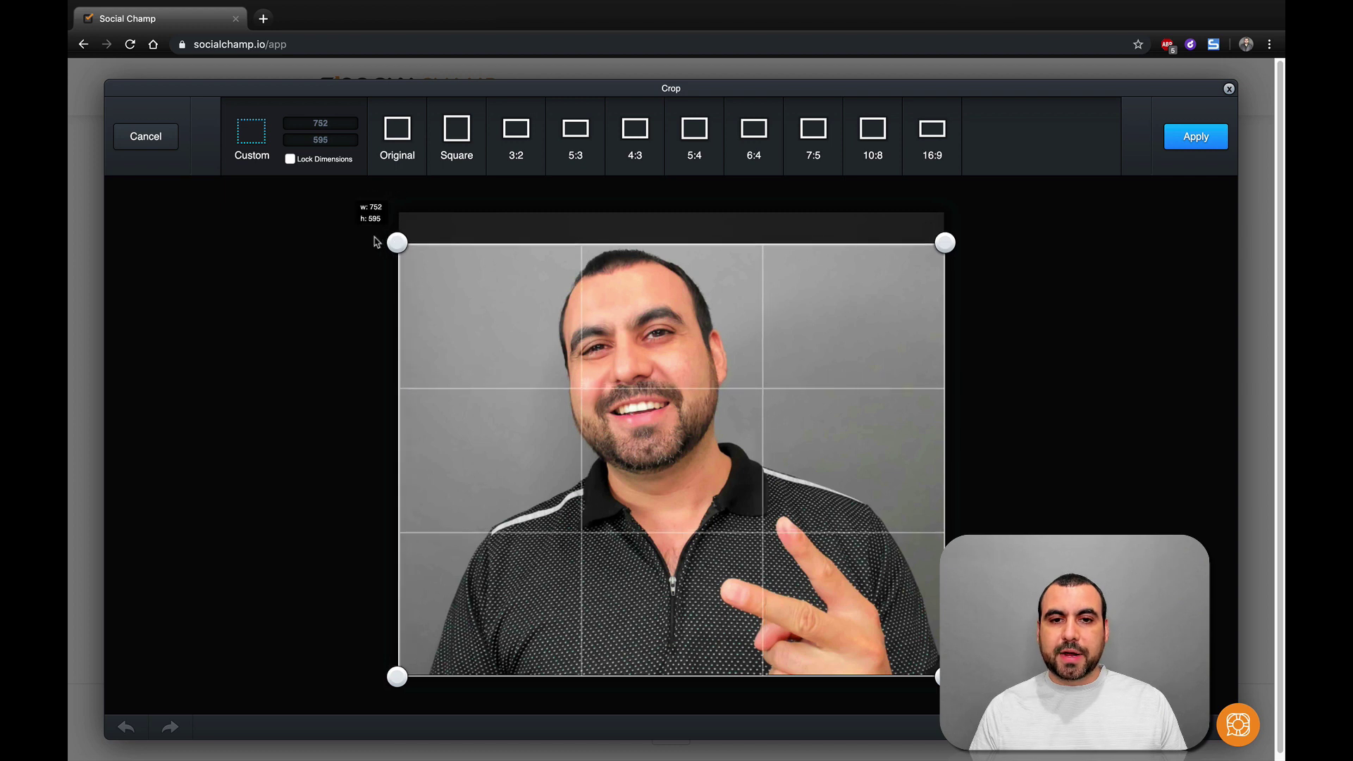
pyautogui.click(1202, 143)
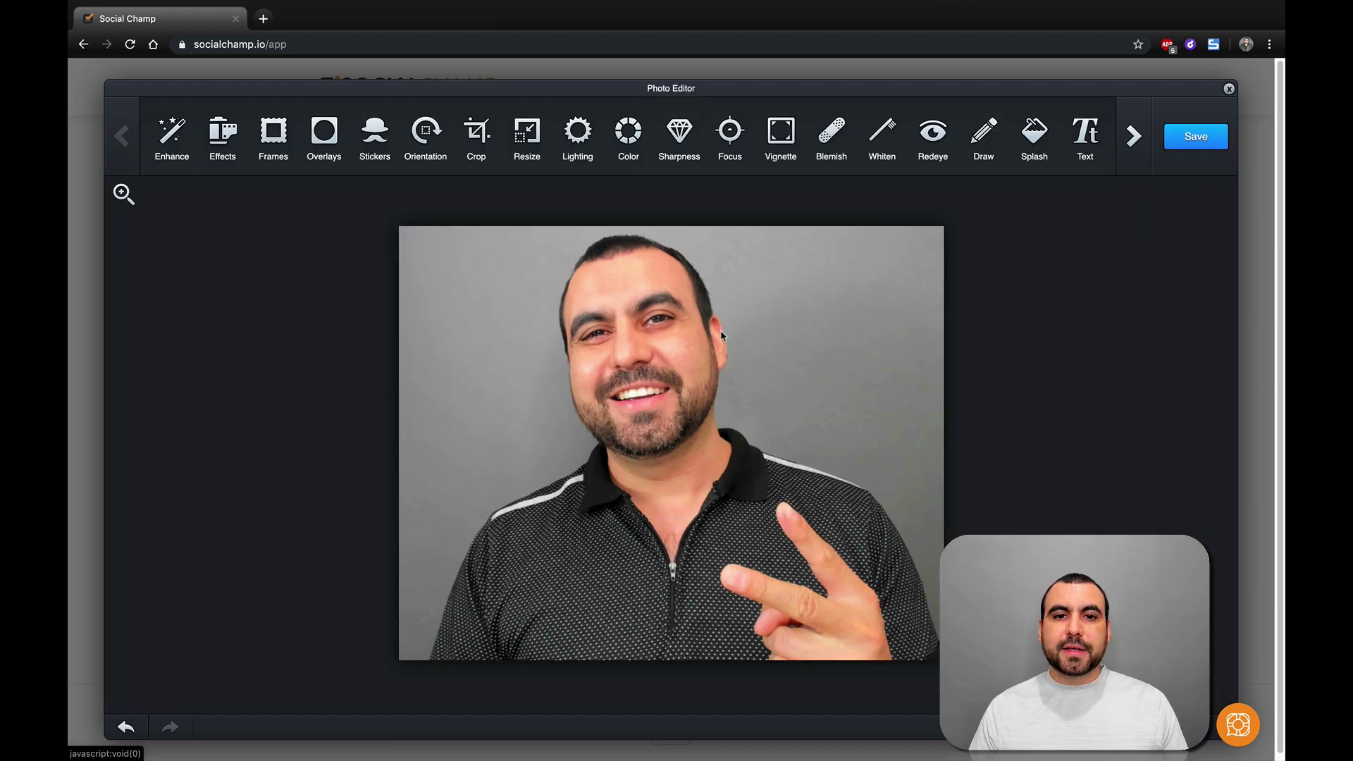
# - Turn Saturation fully down for black-and-white and save the edited photo
pyautogui.click(619, 158)
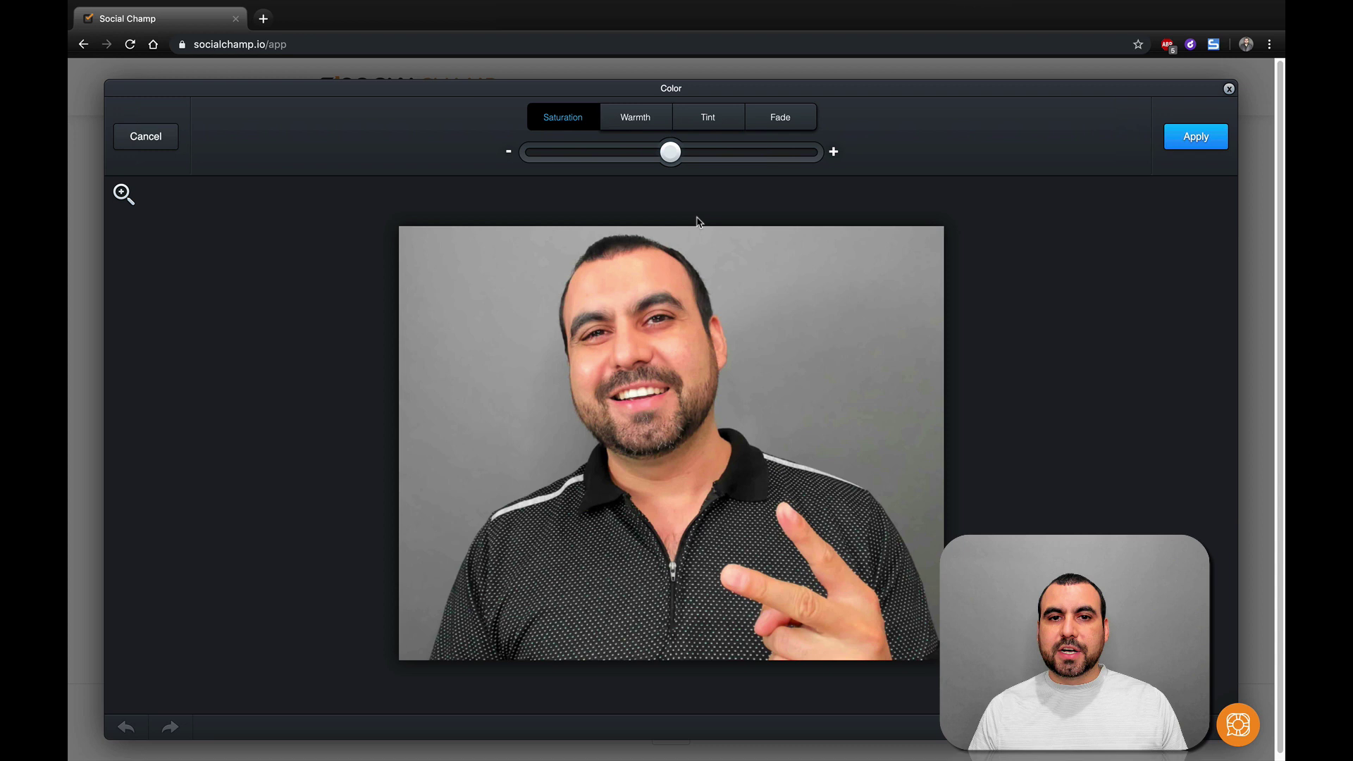
pyautogui.moveTo(676, 161); pyautogui.dragTo(500, 155)
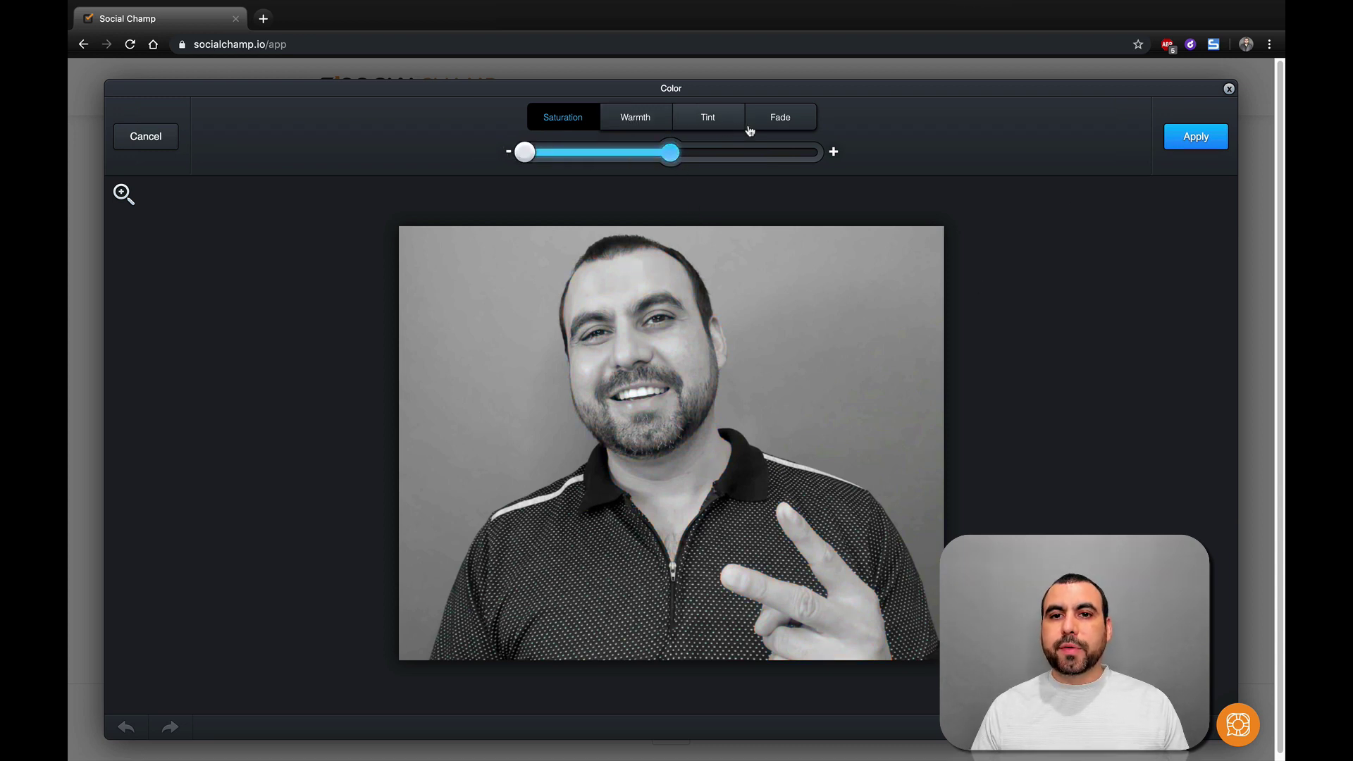
pyautogui.click(1181, 152)
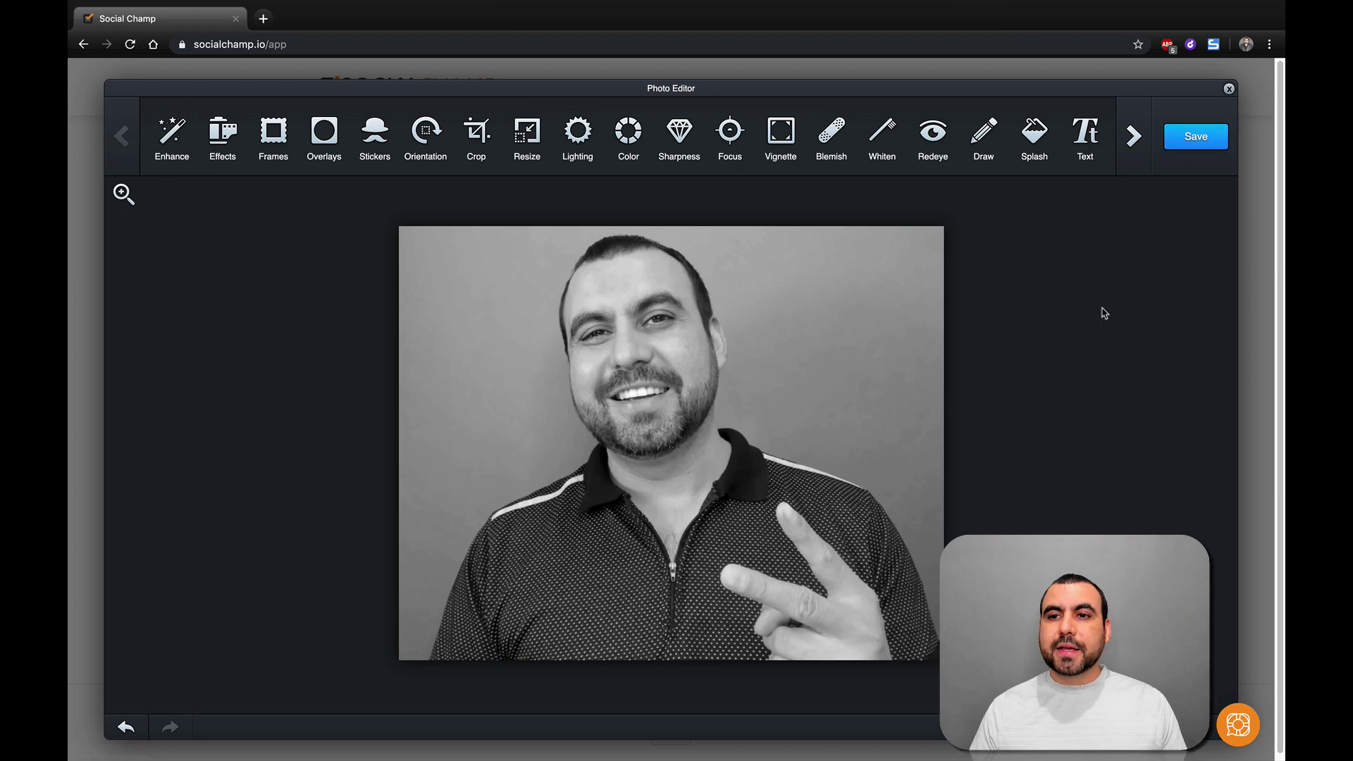
pyautogui.click(1207, 144)
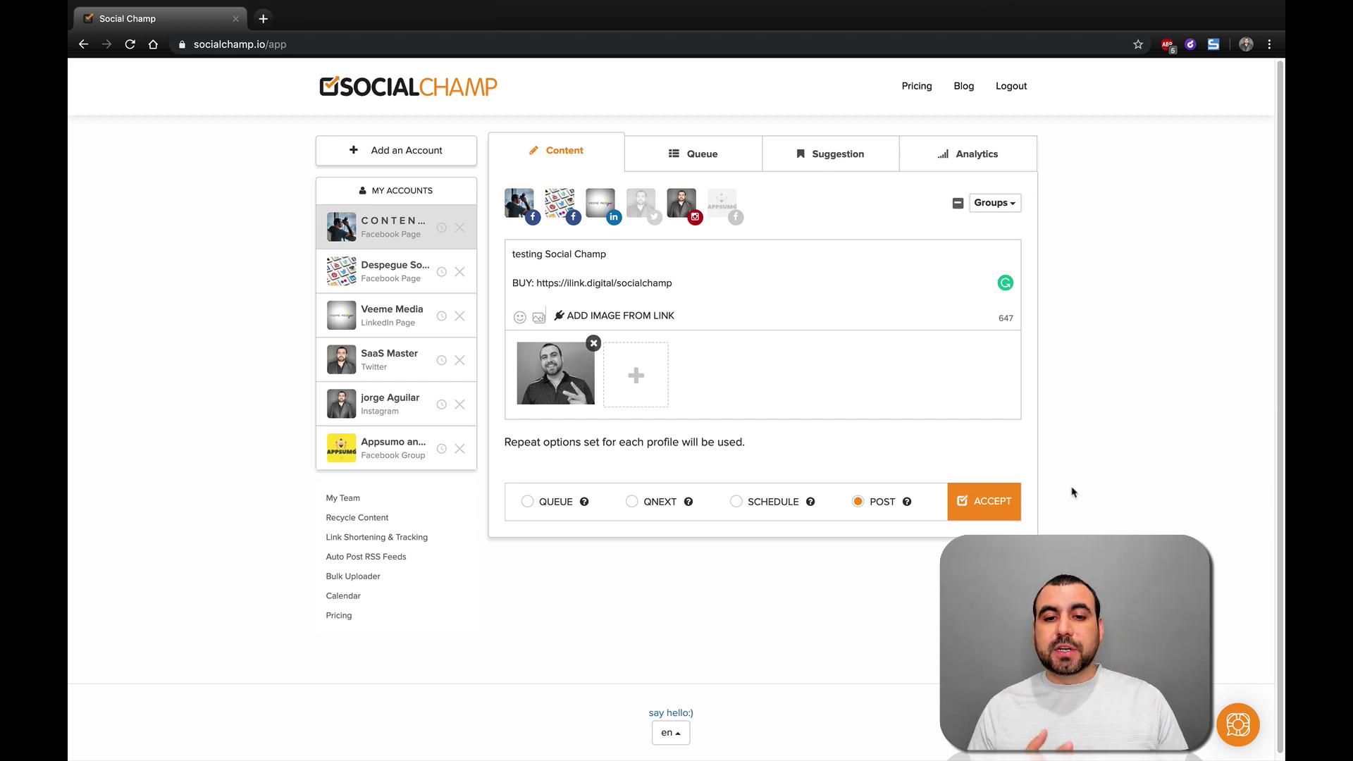
# - Select Content Creator, Despegue Social and Instagram as destinations, leaving Veeme Media and Appsumo off
pyautogui.click(525, 212)
pyautogui.click(560, 205)
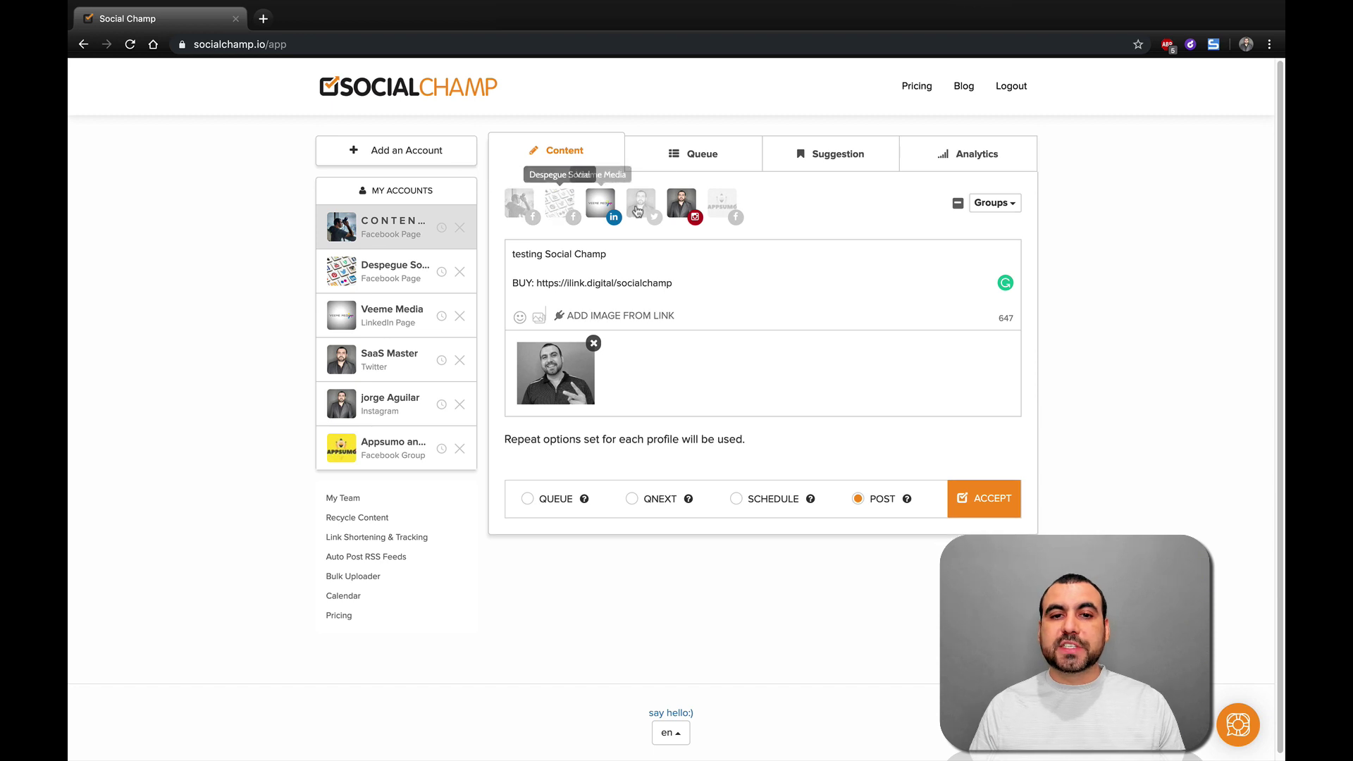
pyautogui.click(604, 208)
pyautogui.click(689, 204)
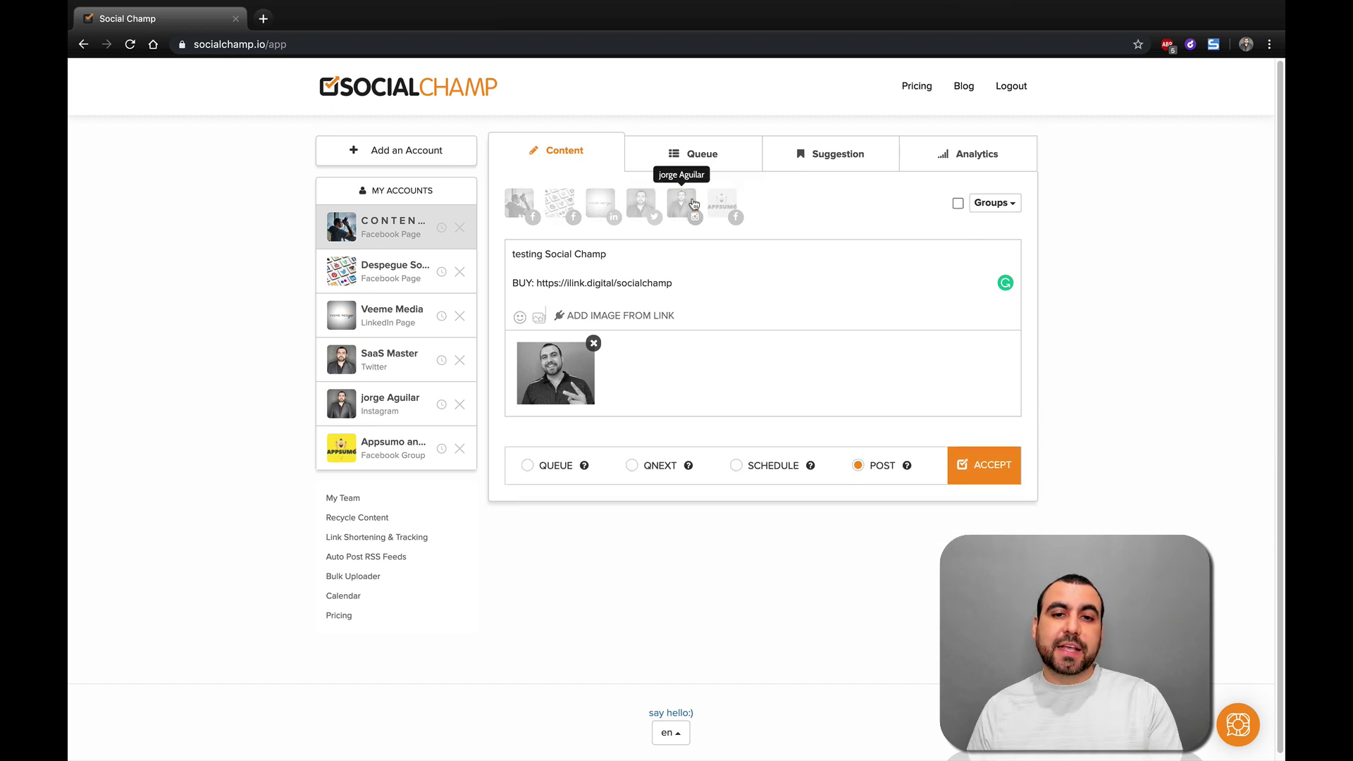
pyautogui.click(528, 211)
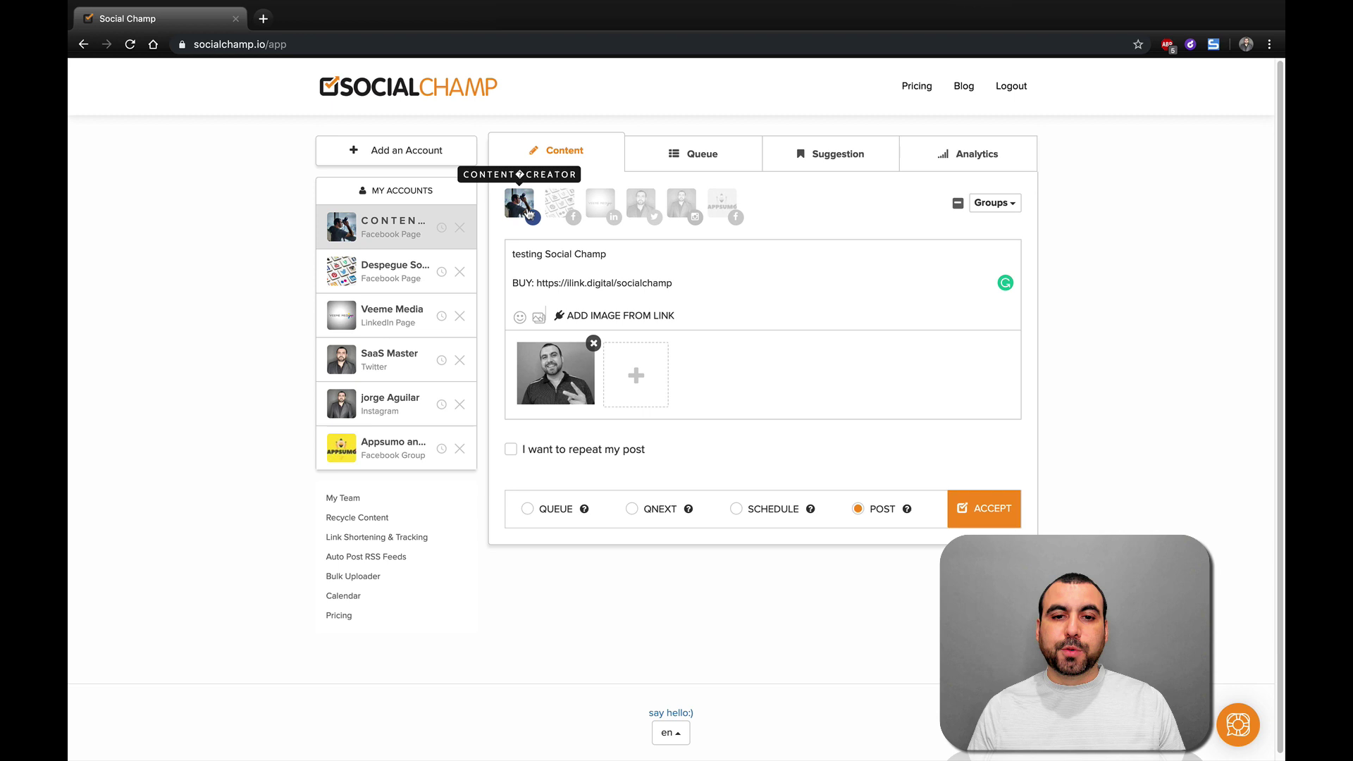
pyautogui.click(570, 202)
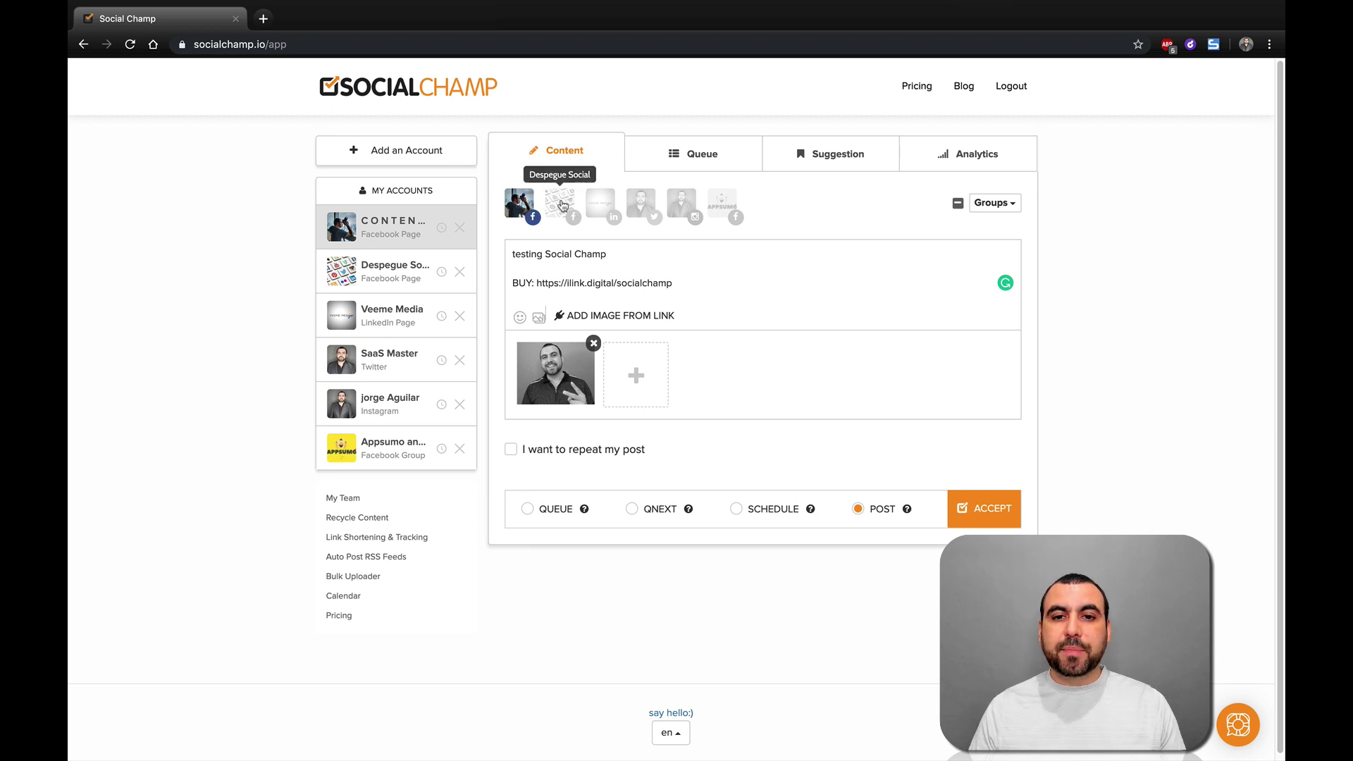
pyautogui.click(726, 204)
pyautogui.click(726, 205)
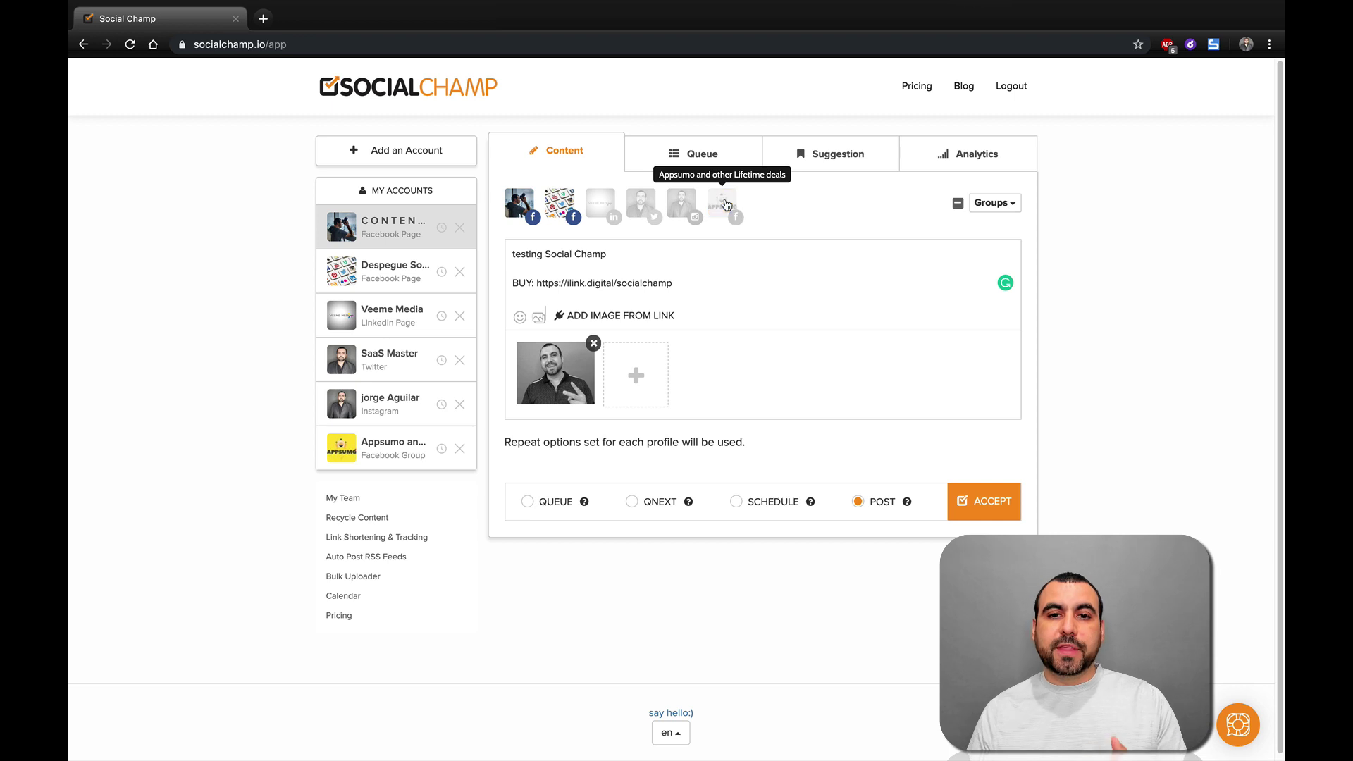
pyautogui.click(677, 204)
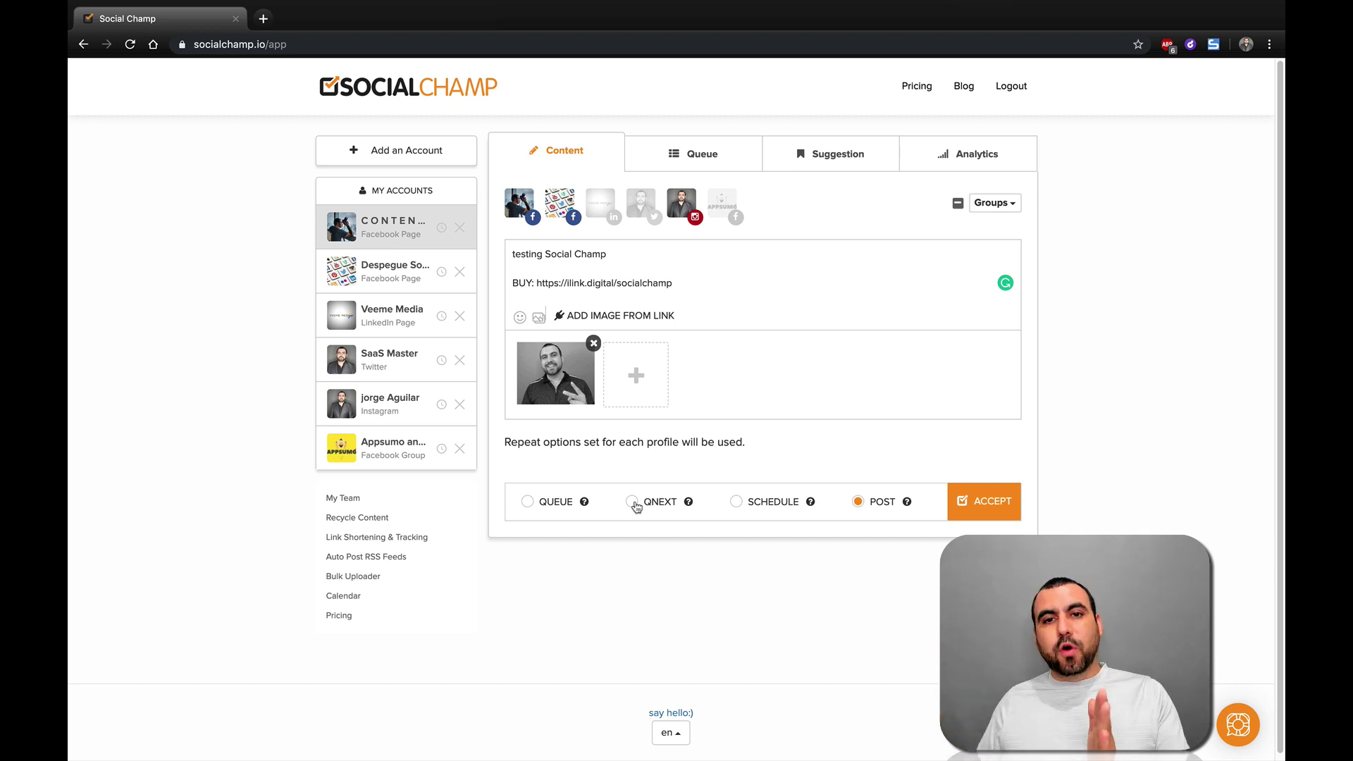
pyautogui.click(762, 508)
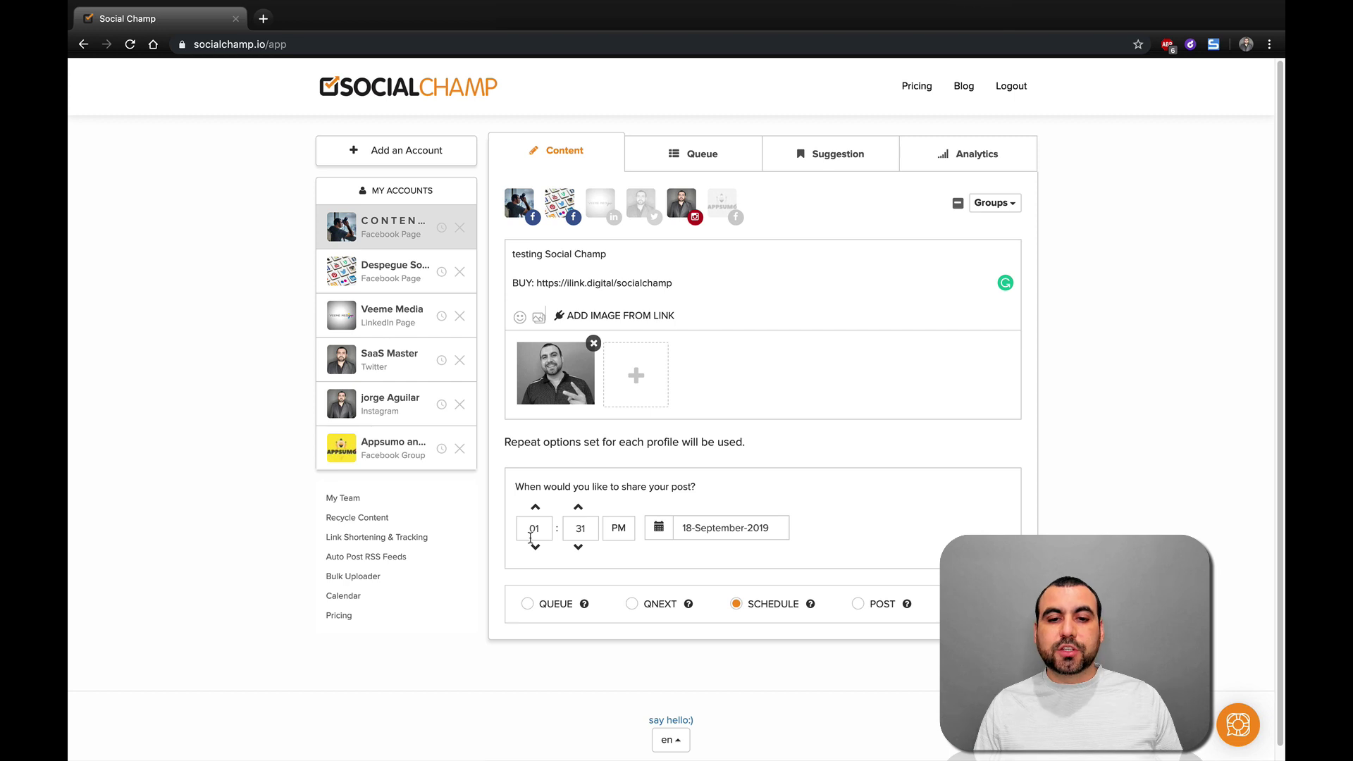
pyautogui.click(700, 539)
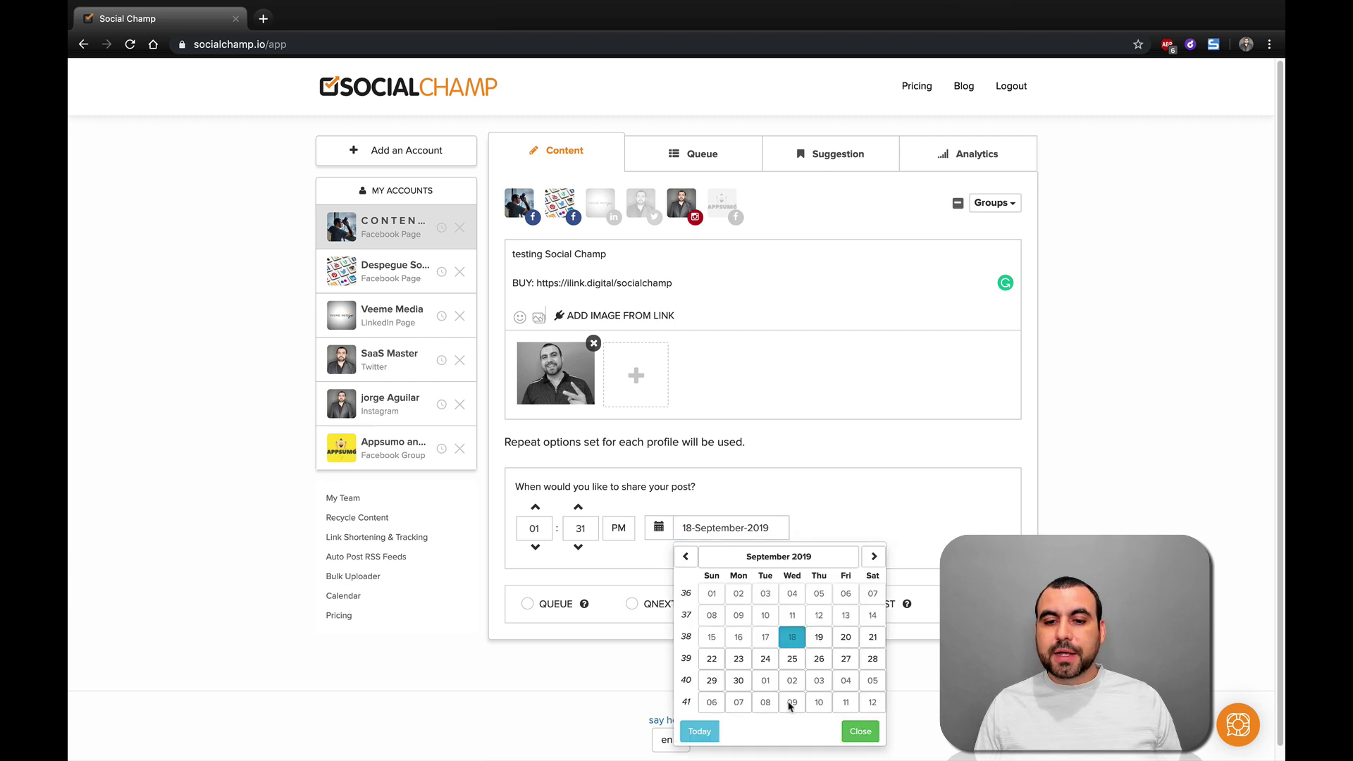
pyautogui.click(858, 525)
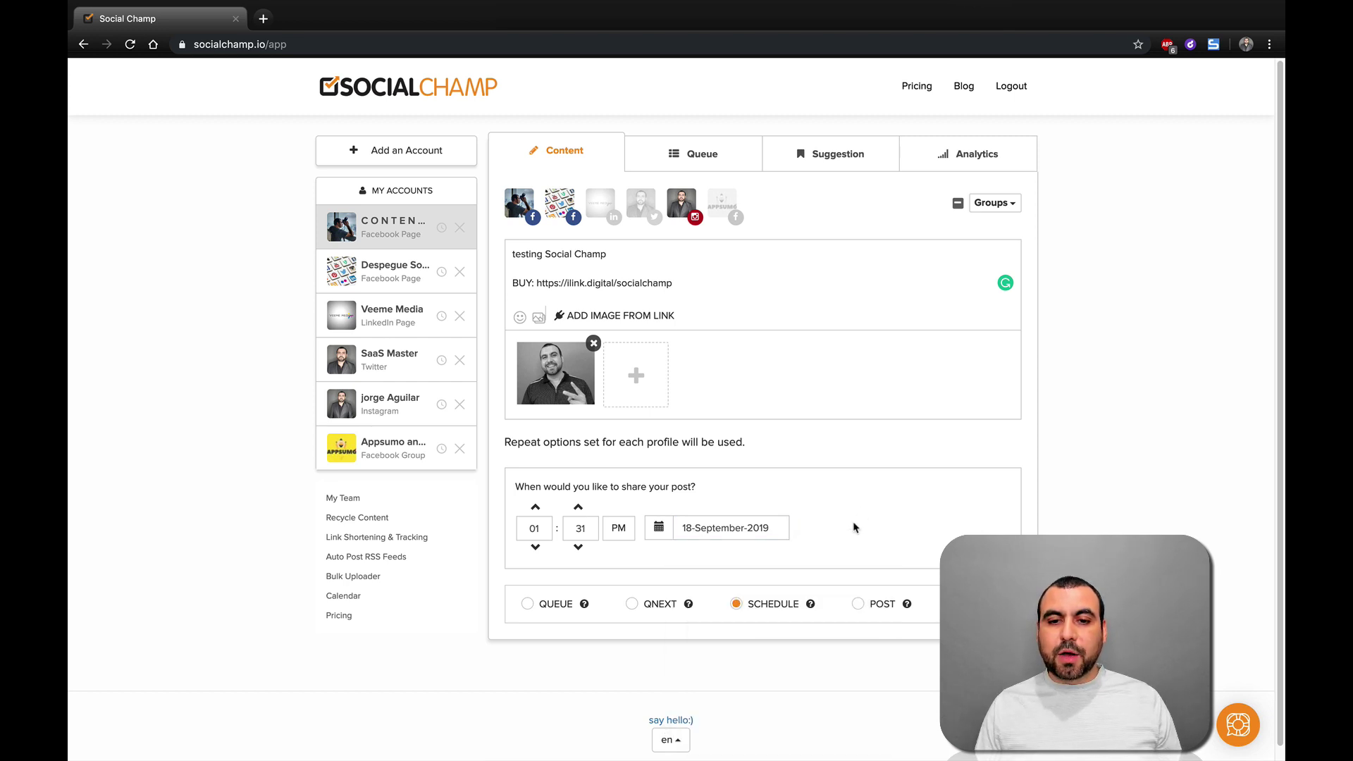
pyautogui.click(859, 604)
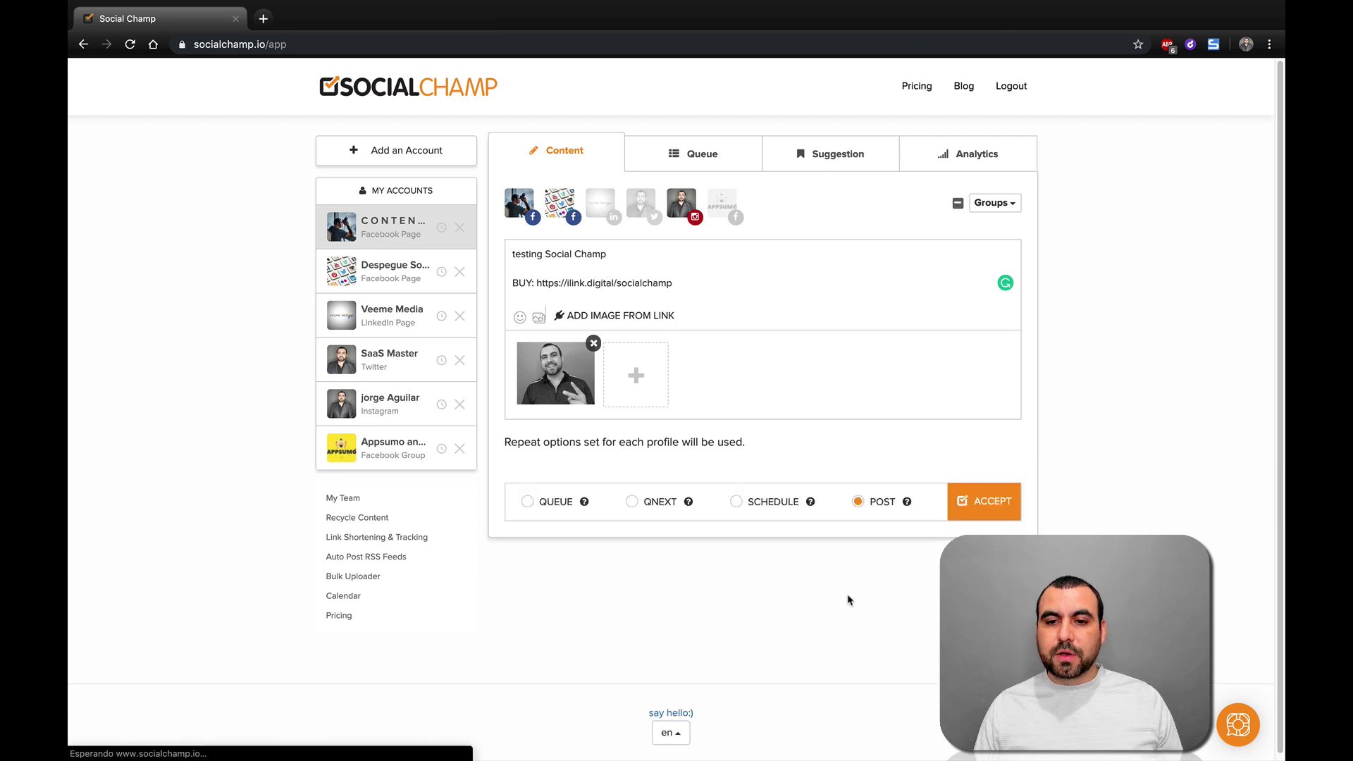
# - Accept to publish the black-and-white photo post to the selected profiles
pyautogui.click(983, 512)
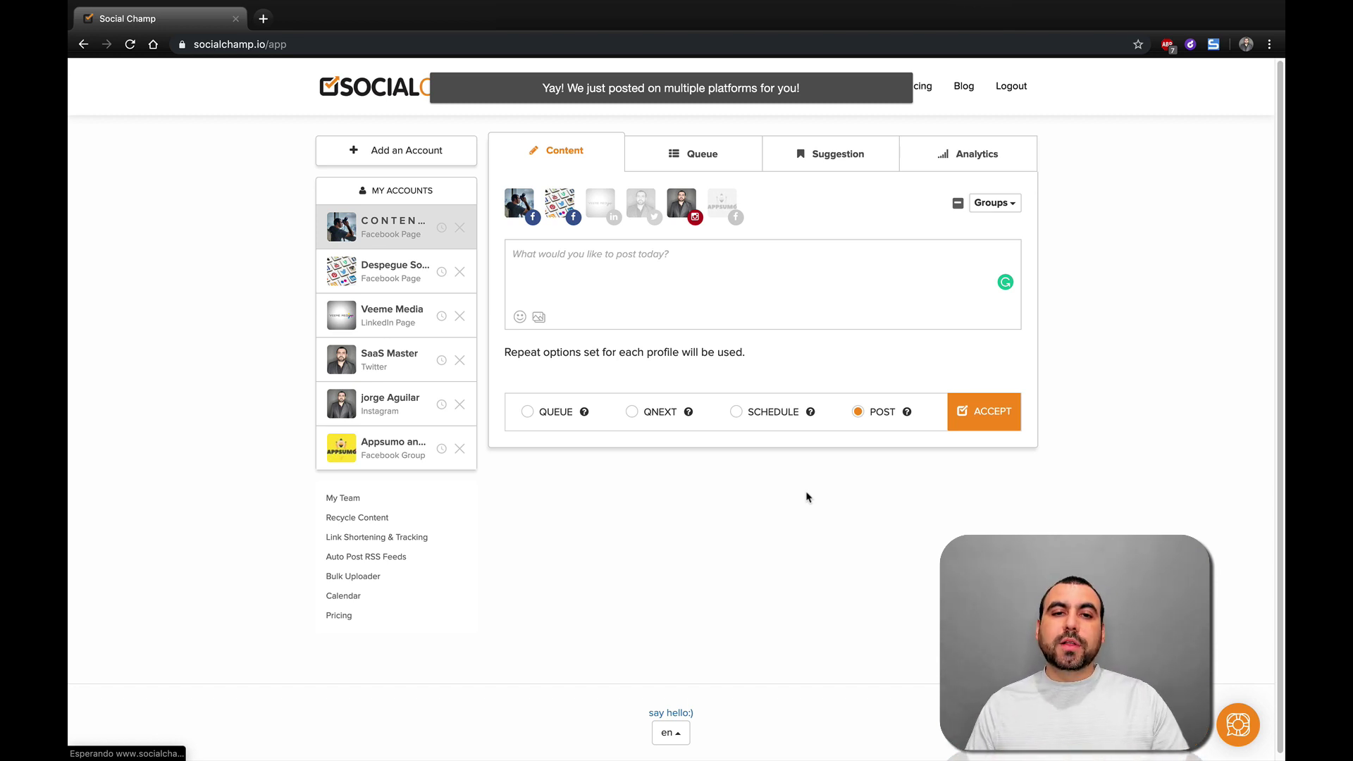
pyautogui.click(352, 500)
pyautogui.click(717, 233)
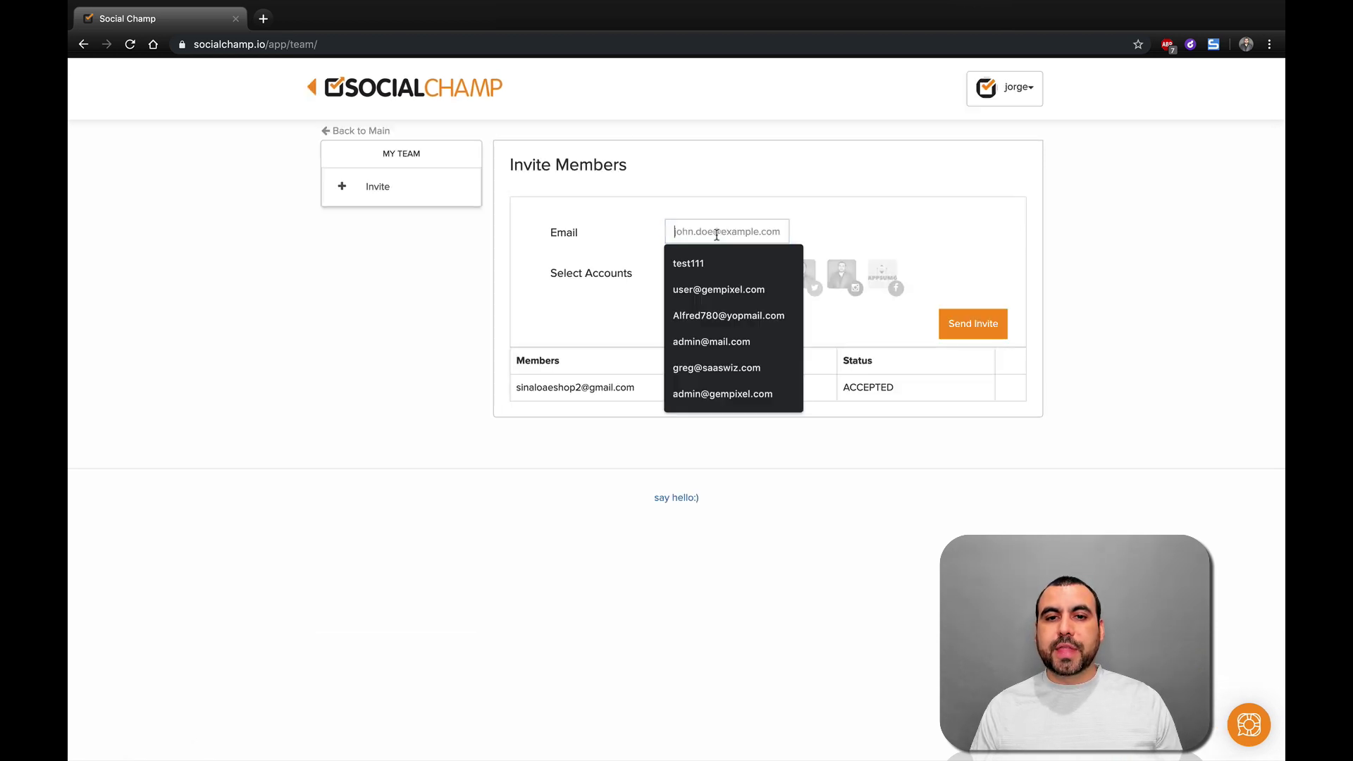
pyautogui.click(597, 239)
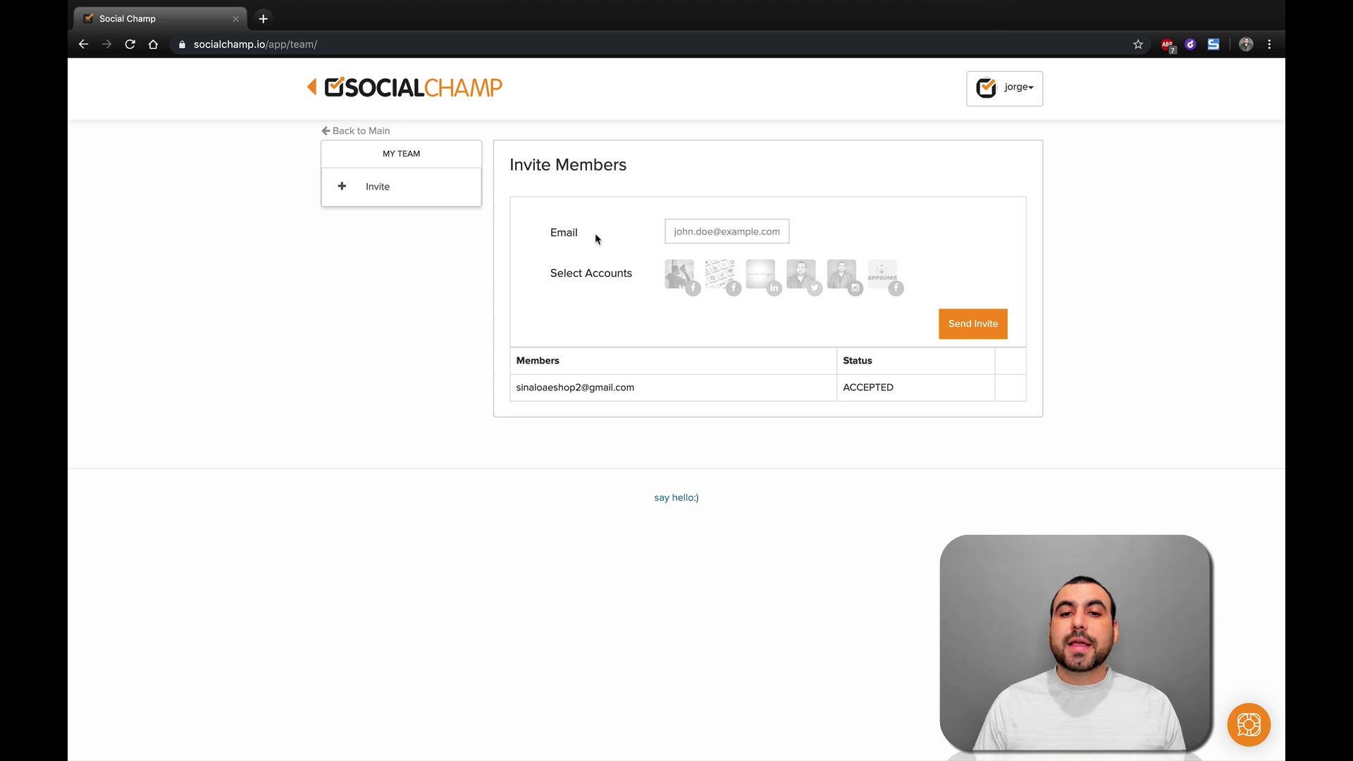
pyautogui.click(680, 276)
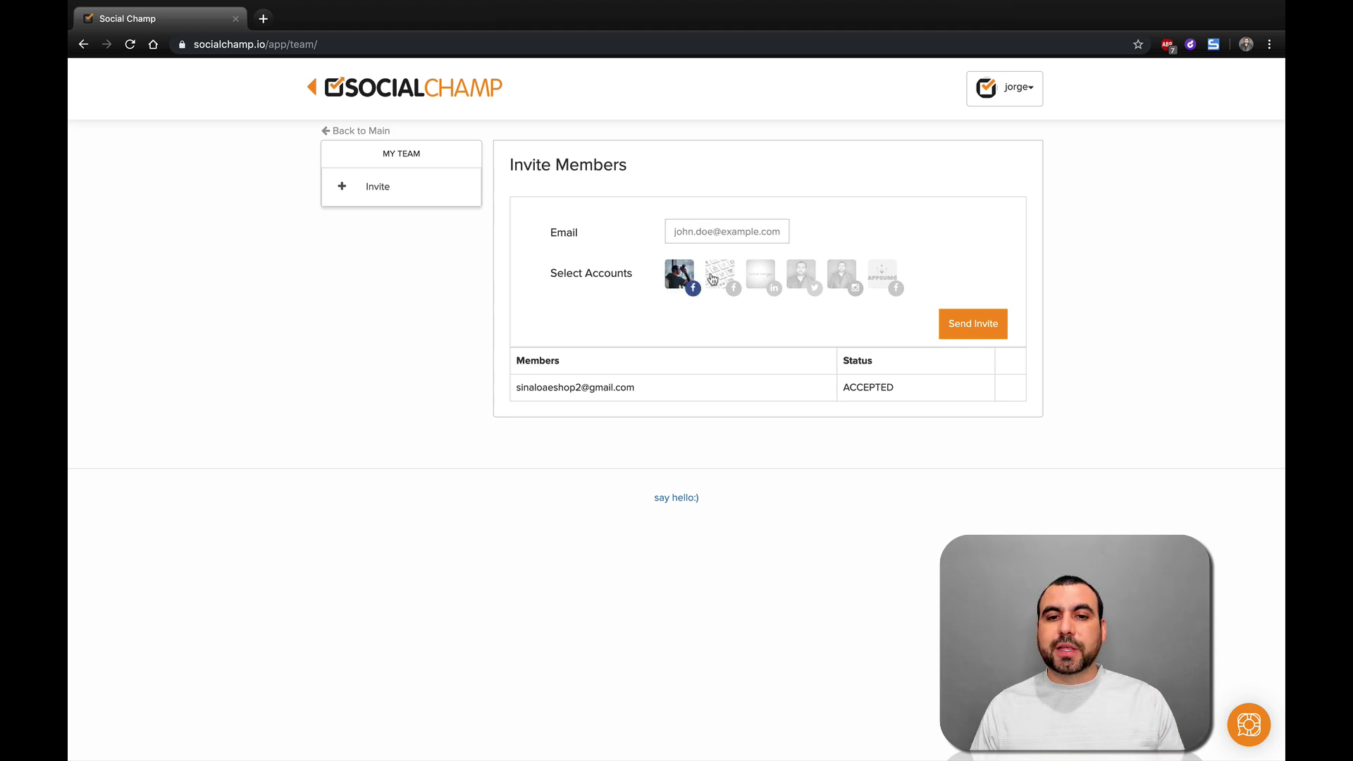
pyautogui.click(765, 282)
pyautogui.click(810, 282)
pyautogui.click(832, 286)
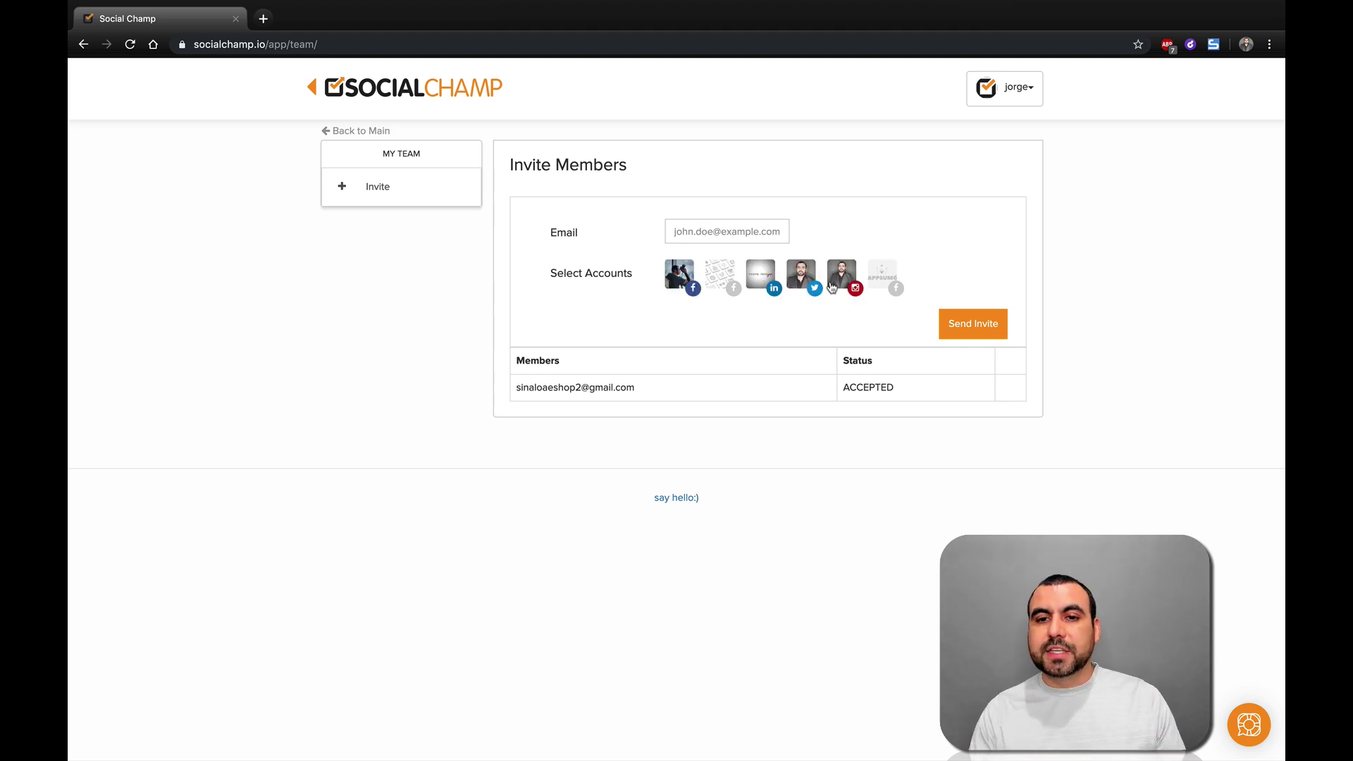
pyautogui.click(839, 278)
pyautogui.click(801, 279)
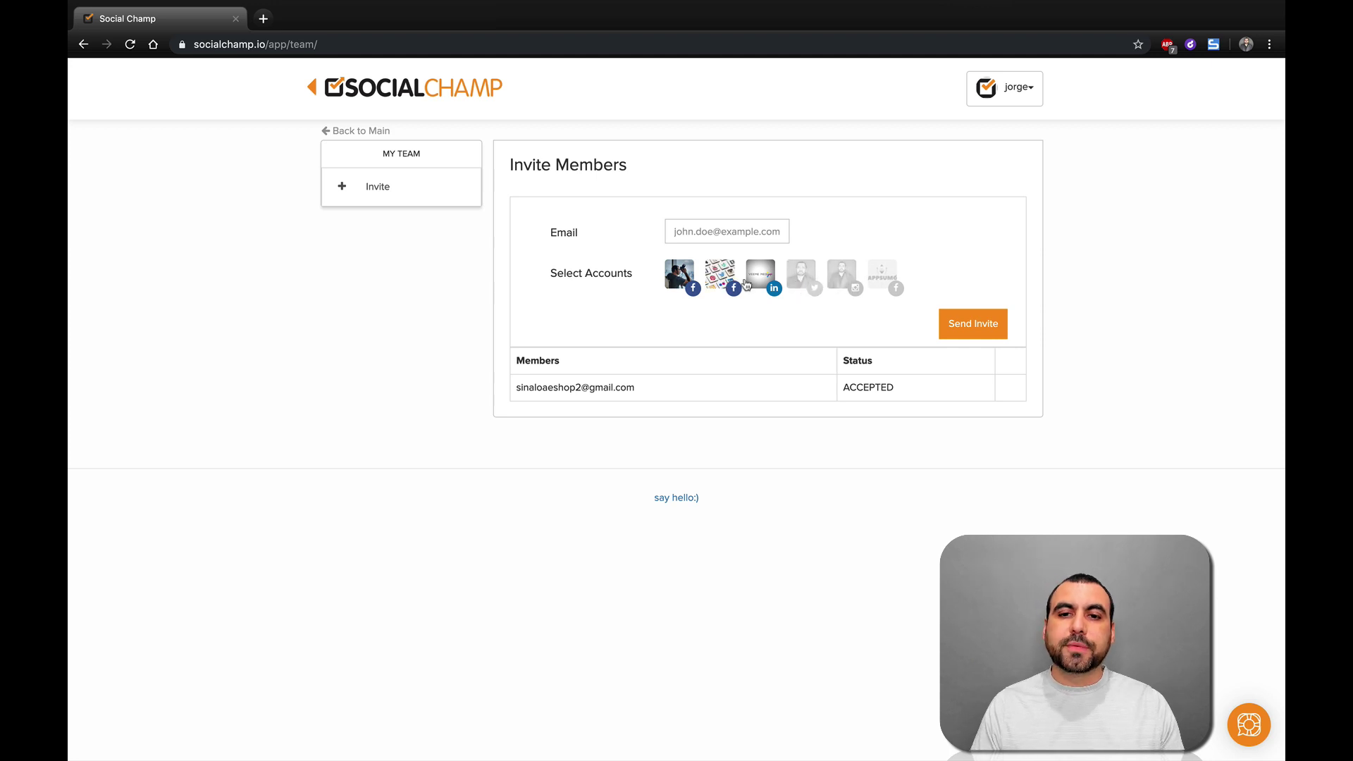
pyautogui.click(766, 282)
pyautogui.click(681, 278)
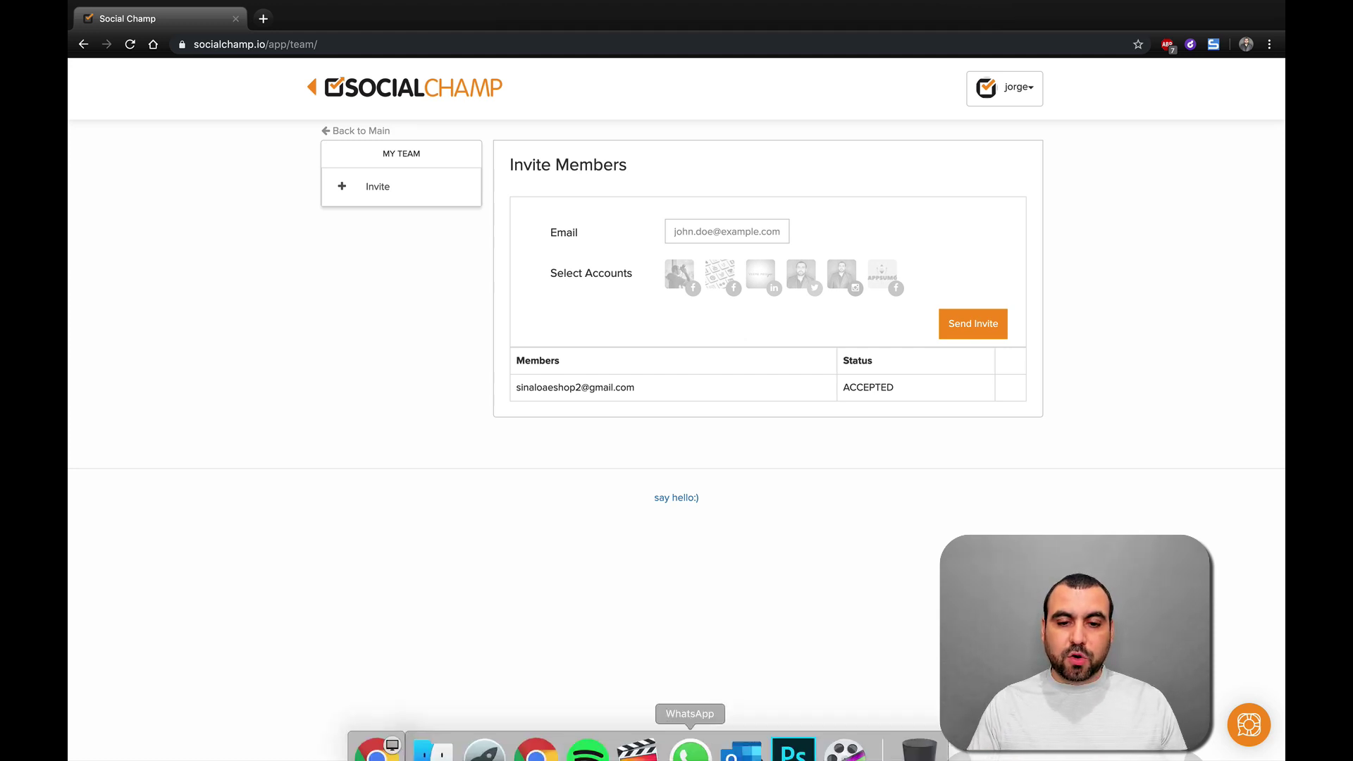
pyautogui.click(533, 733)
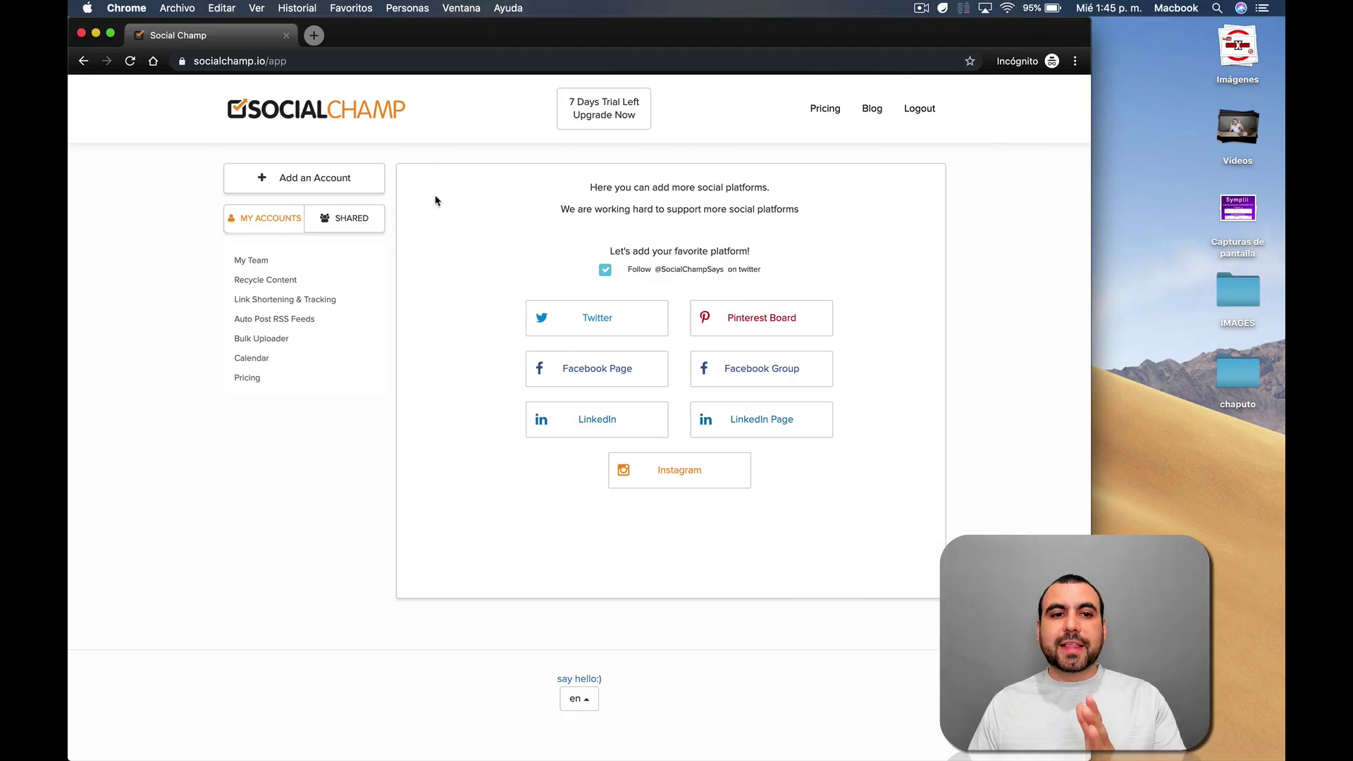
pyautogui.click(353, 217)
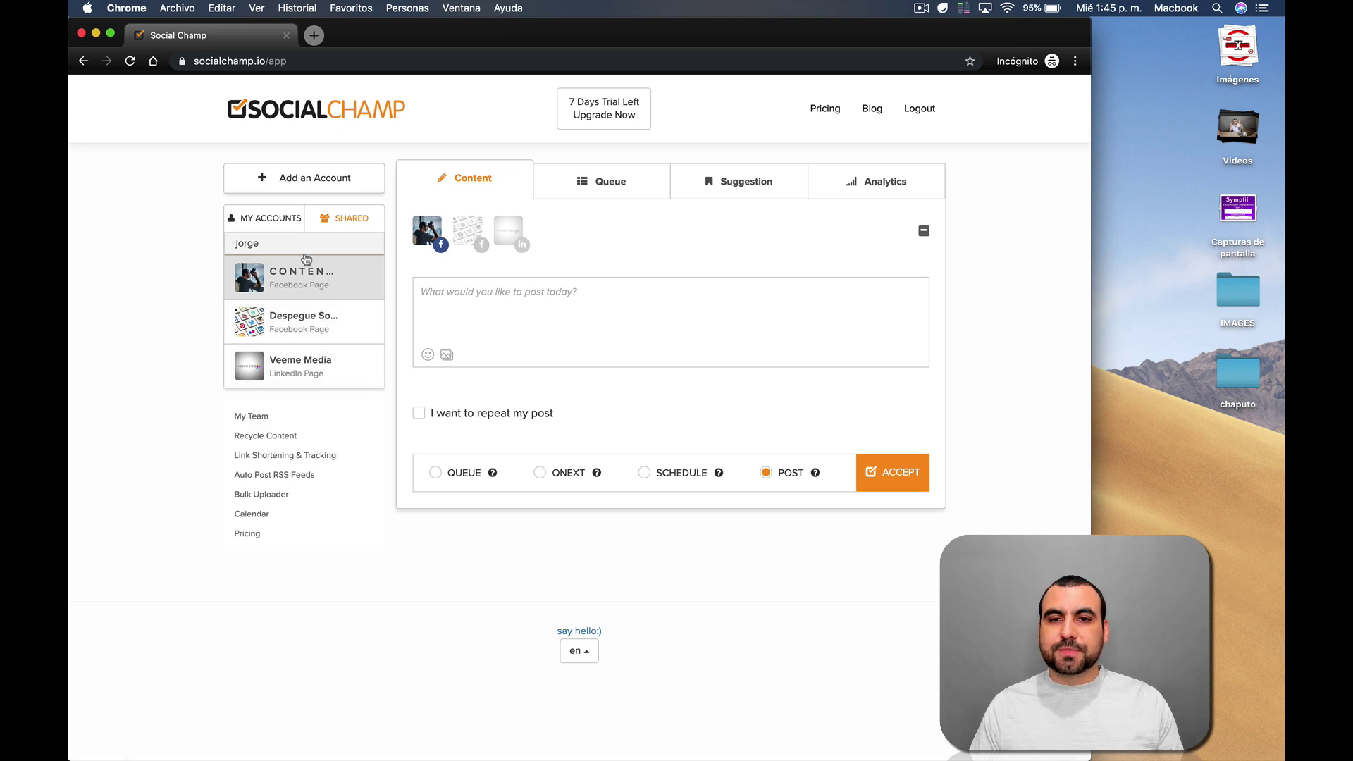
pyautogui.click(486, 726)
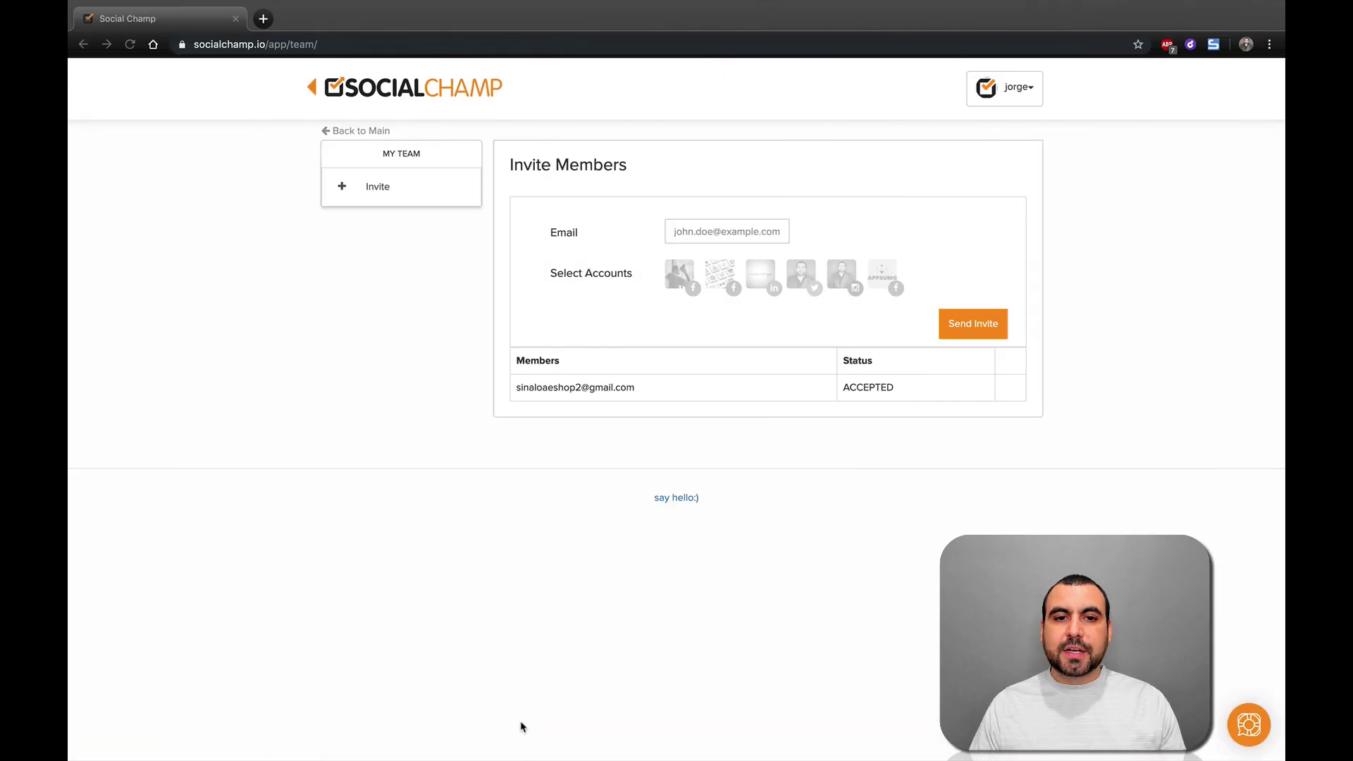
pyautogui.tripleClick(569, 384)
pyautogui.click(639, 404)
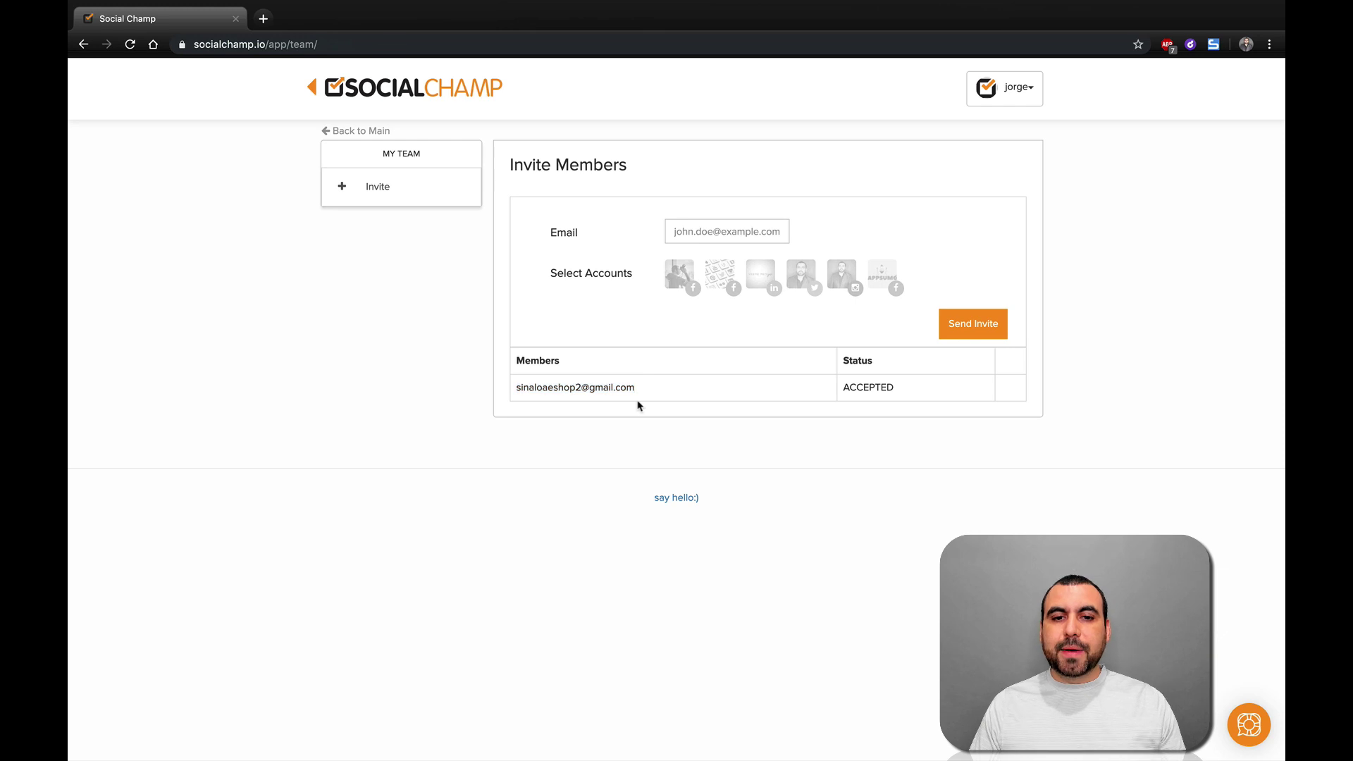
pyautogui.doubleClick(856, 384)
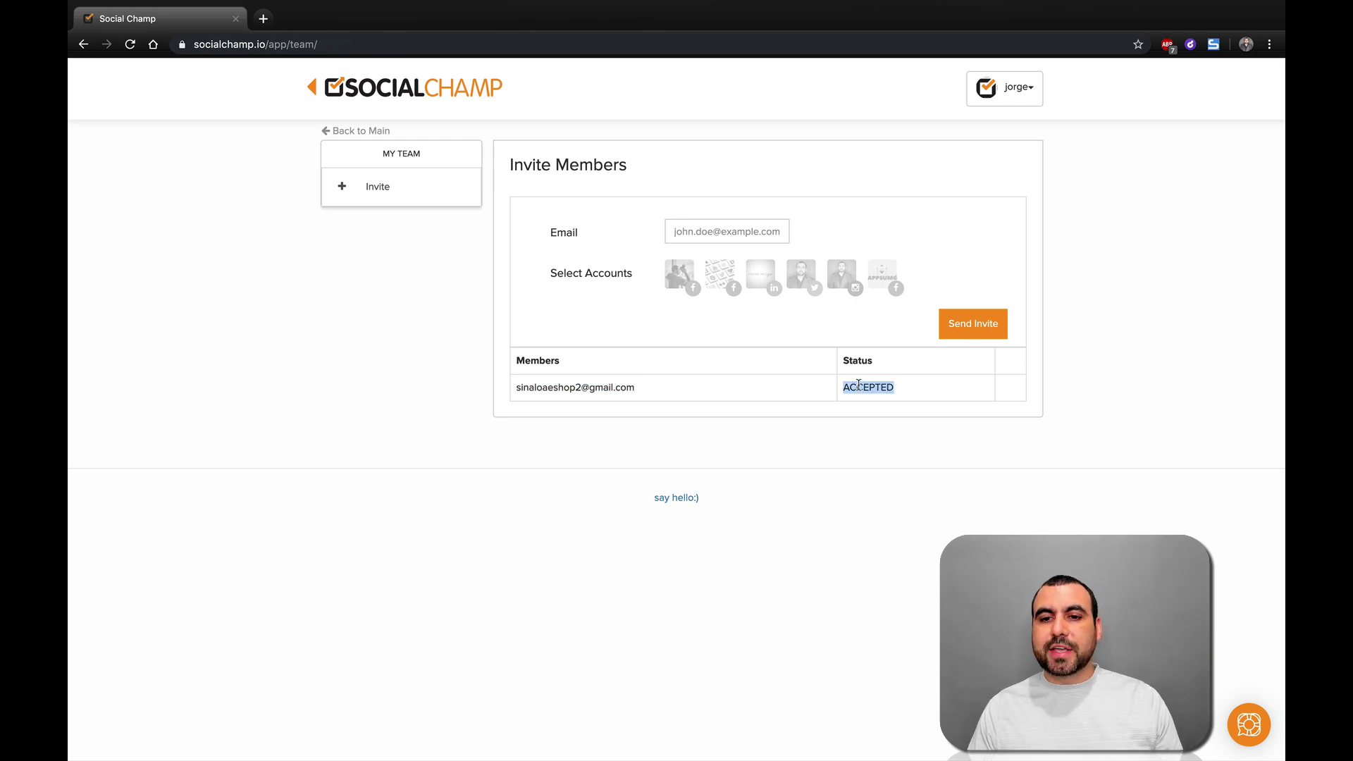
pyautogui.click(802, 395)
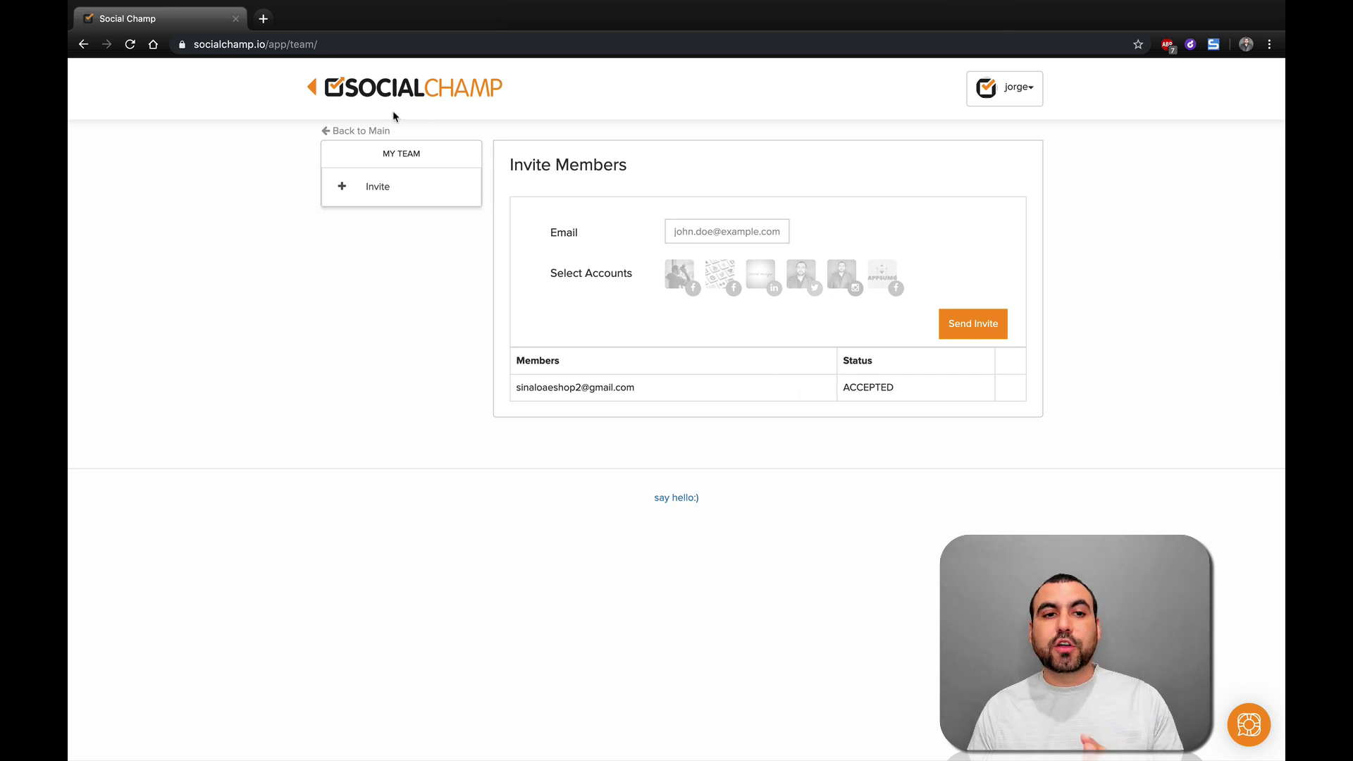
pyautogui.click(335, 135)
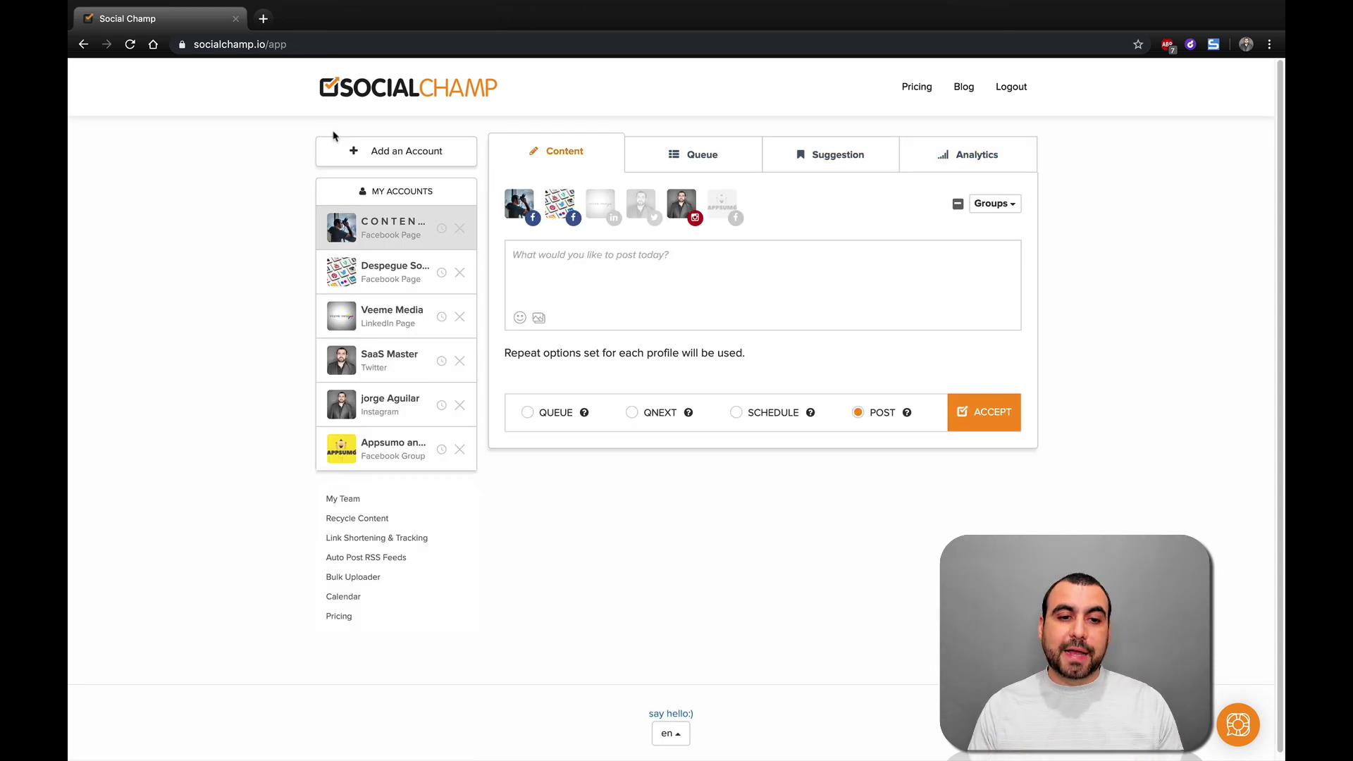
pyautogui.click(367, 518)
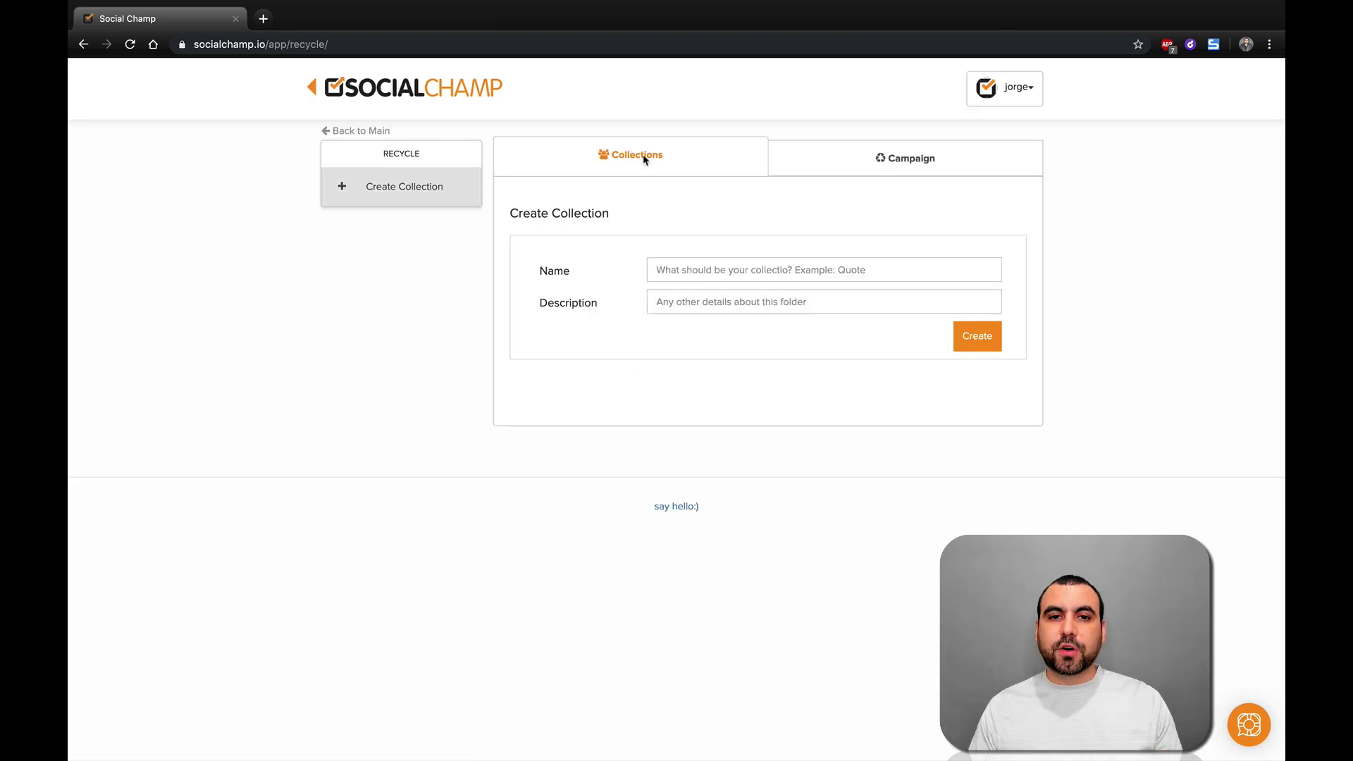
pyautogui.click(753, 301)
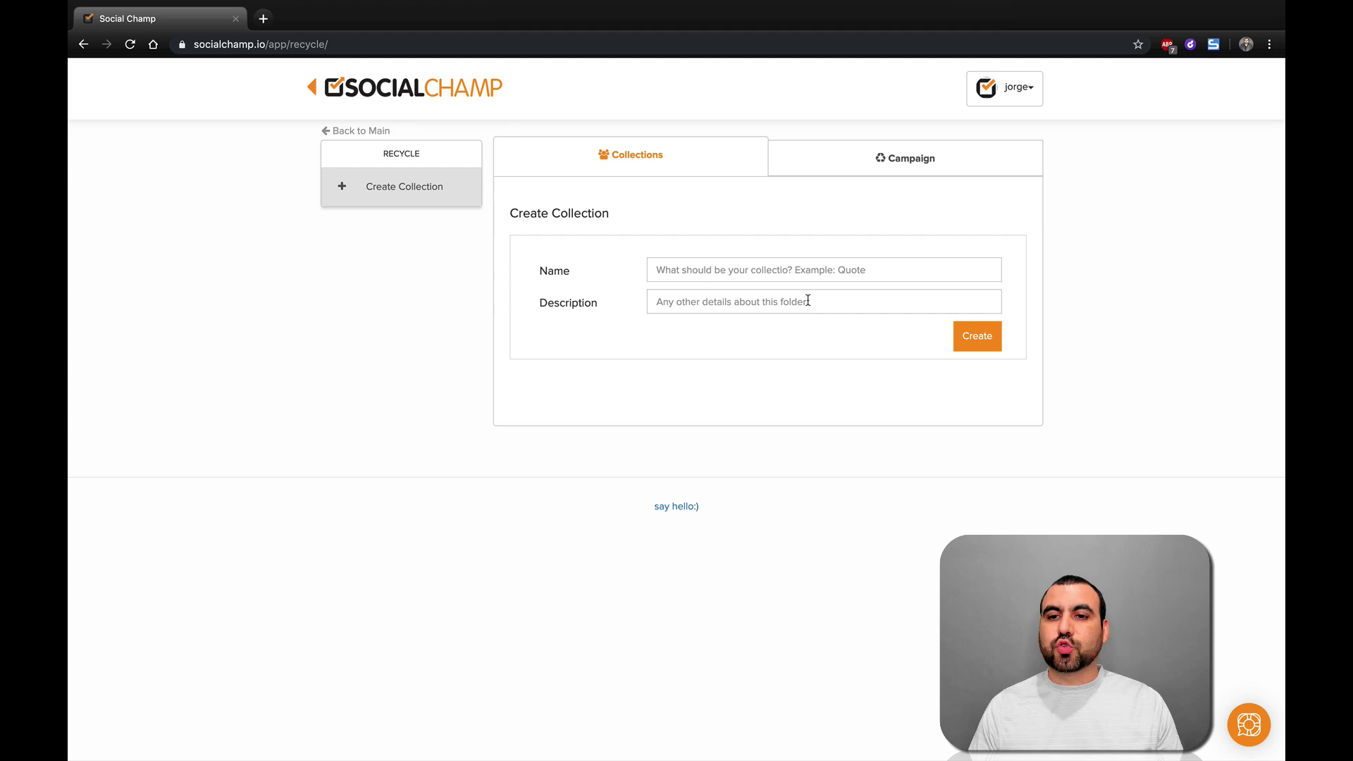
pyautogui.click(914, 169)
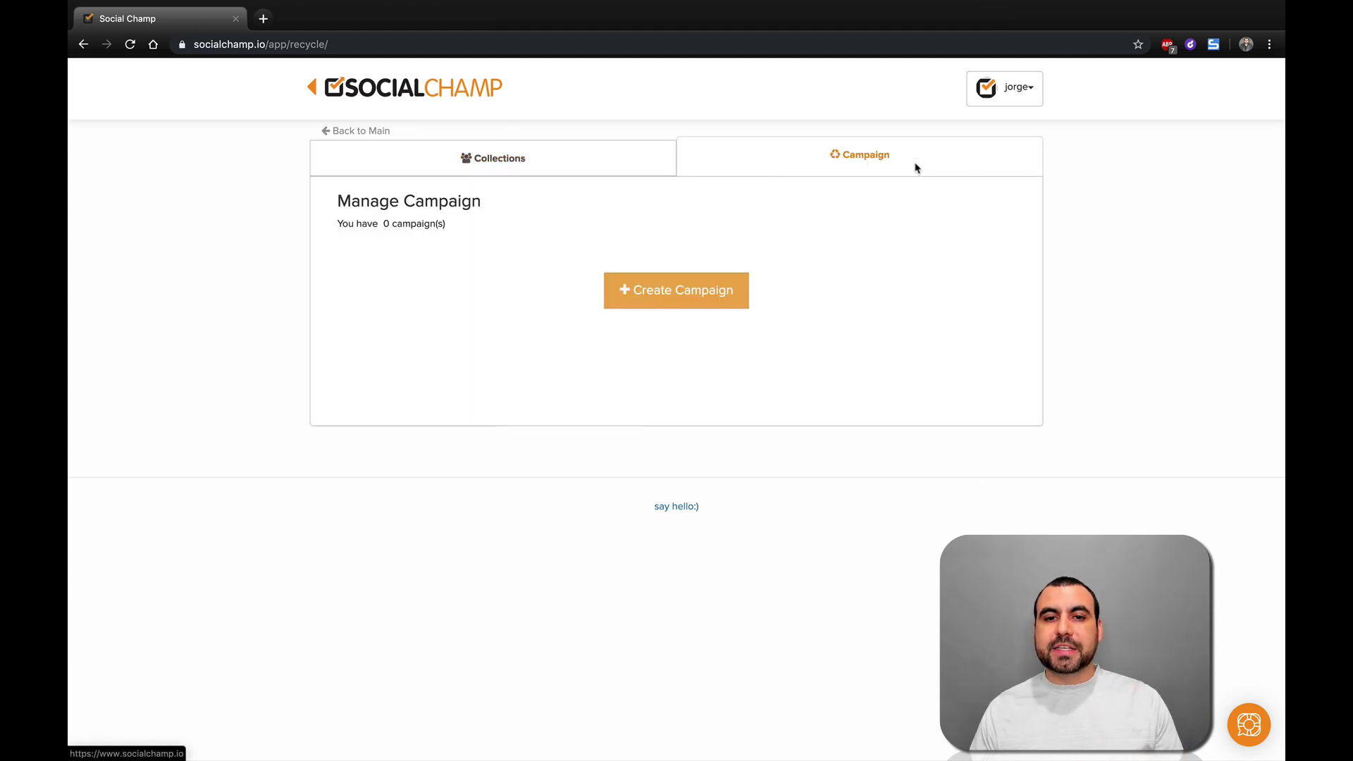
pyautogui.click(720, 301)
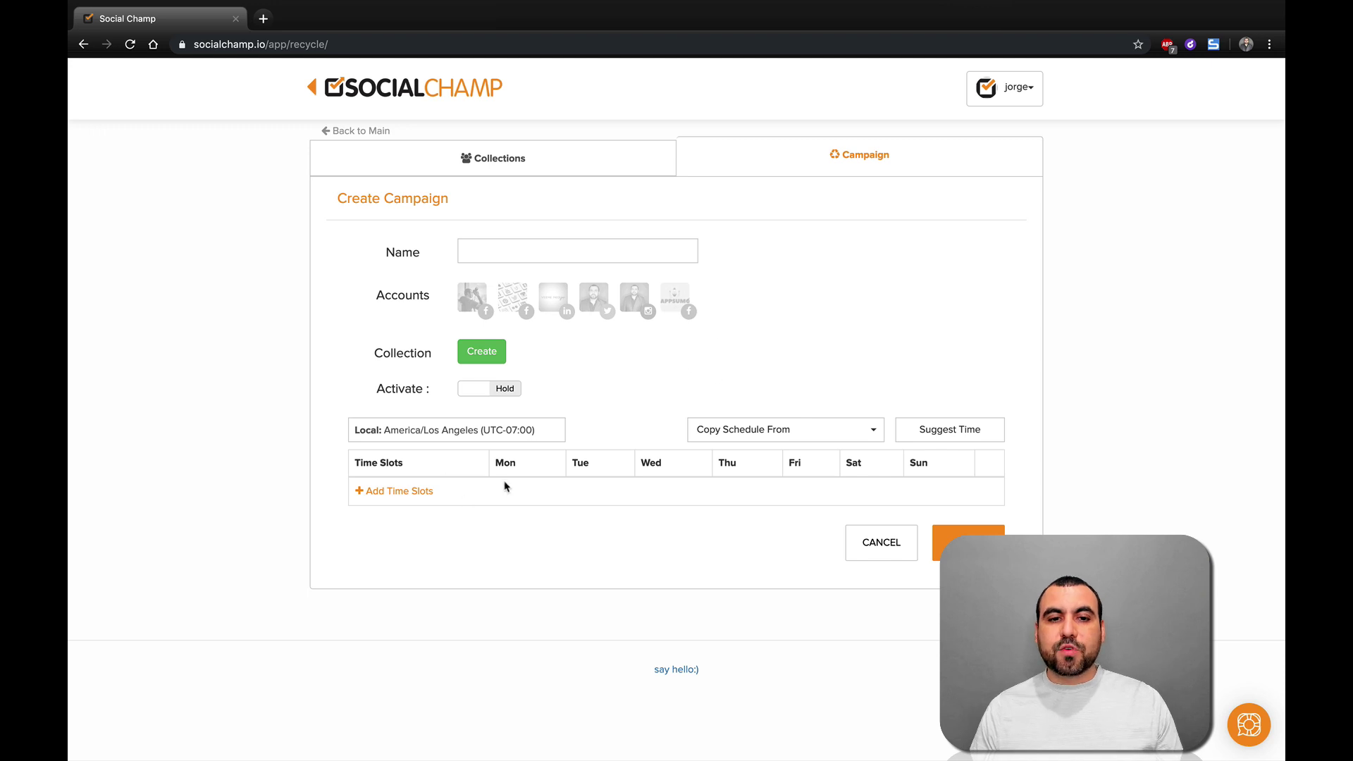
pyautogui.click(358, 134)
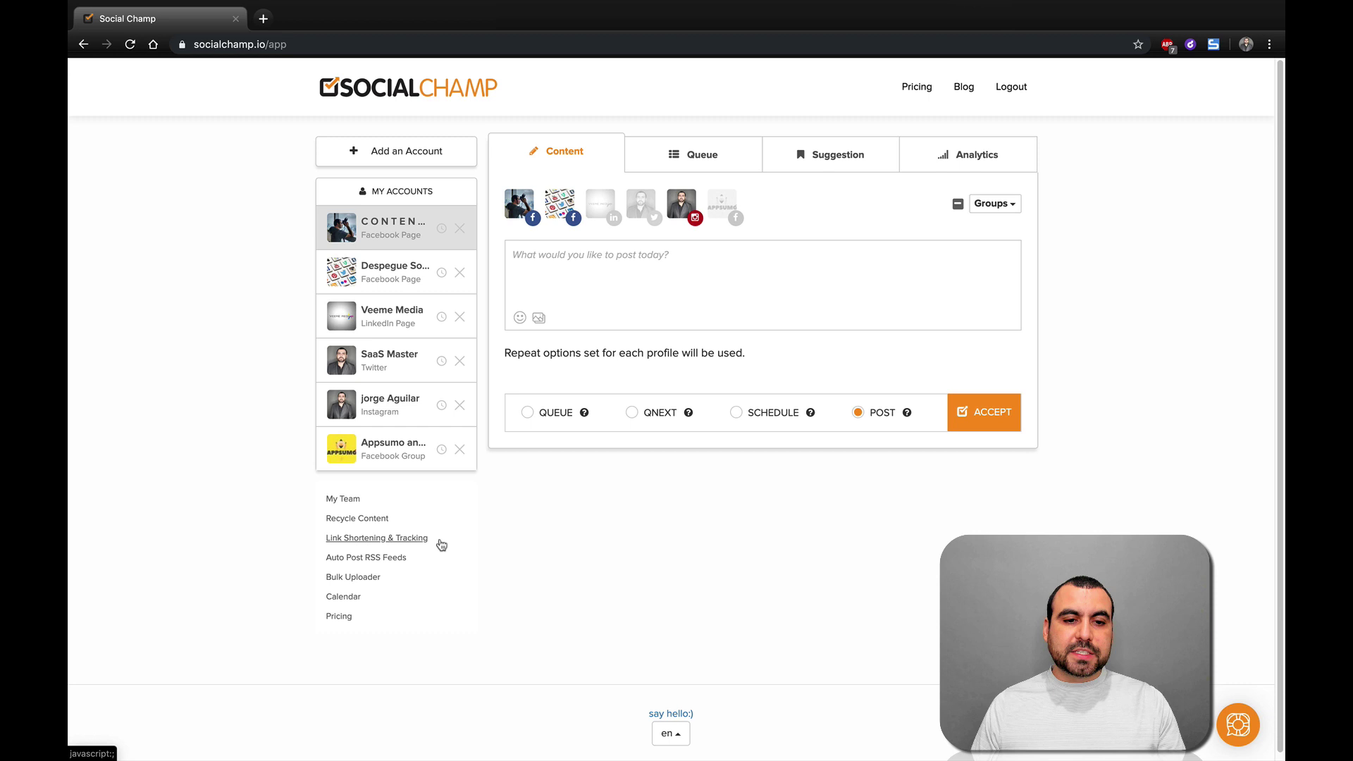
# - On Link Shortening & Tracking, enable Google Analytics campaign tracking, then disable it again
pyautogui.click(414, 540)
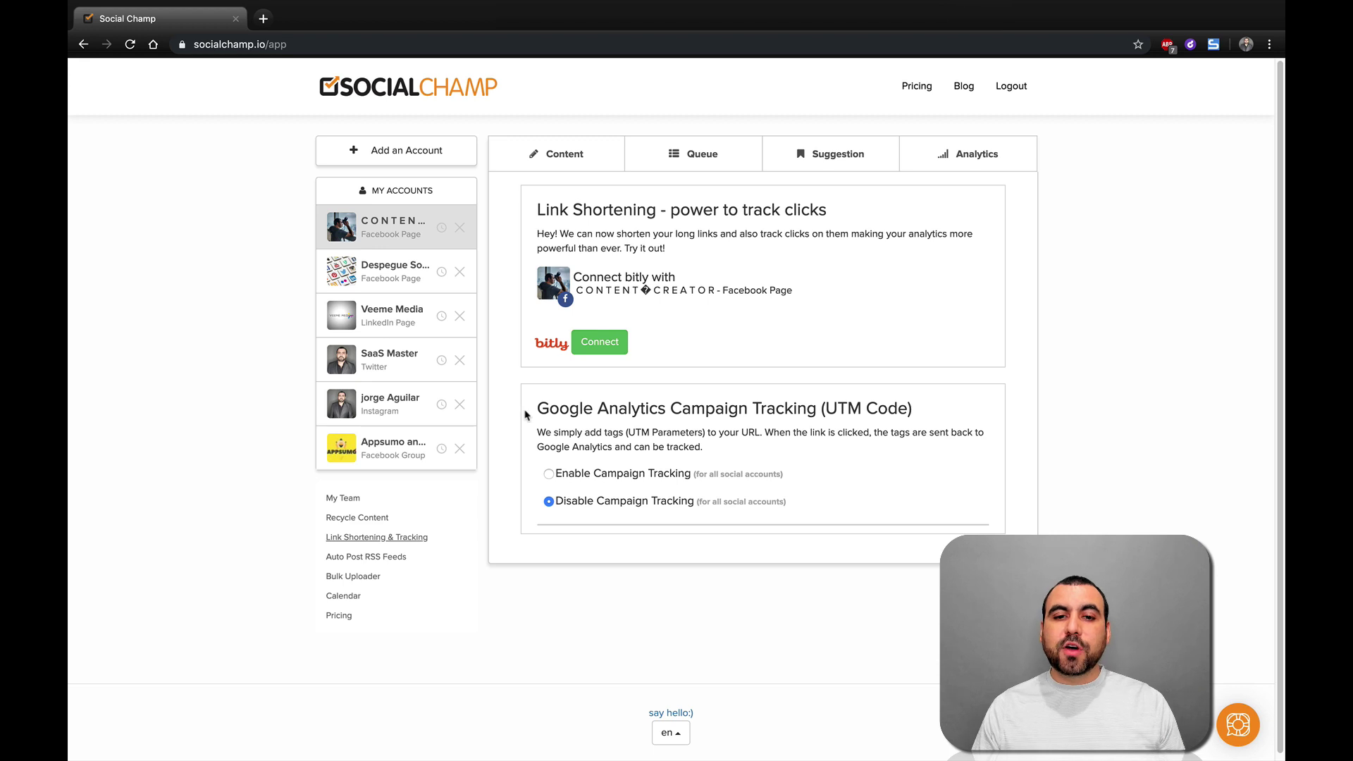
pyautogui.moveTo(527, 413); pyautogui.dragTo(765, 411)
pyautogui.click(765, 411)
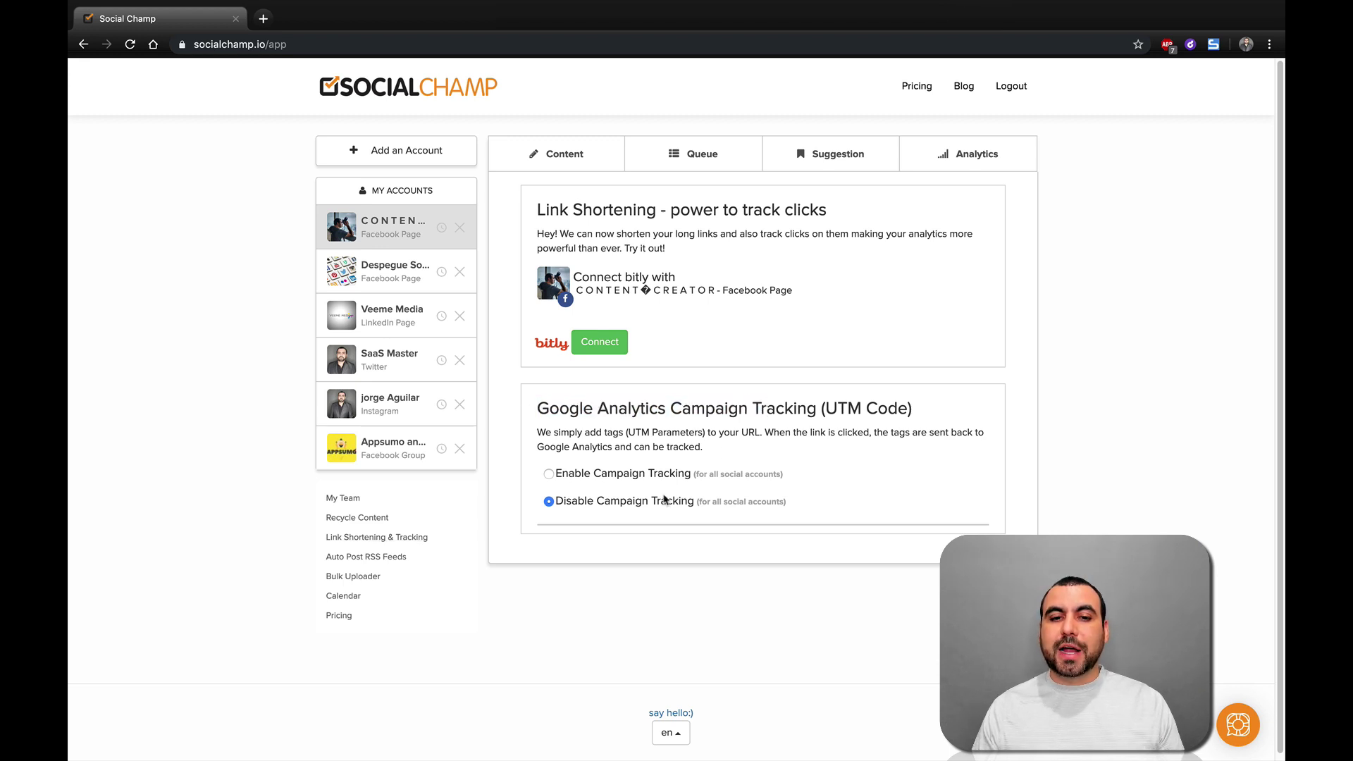
pyautogui.click(619, 475)
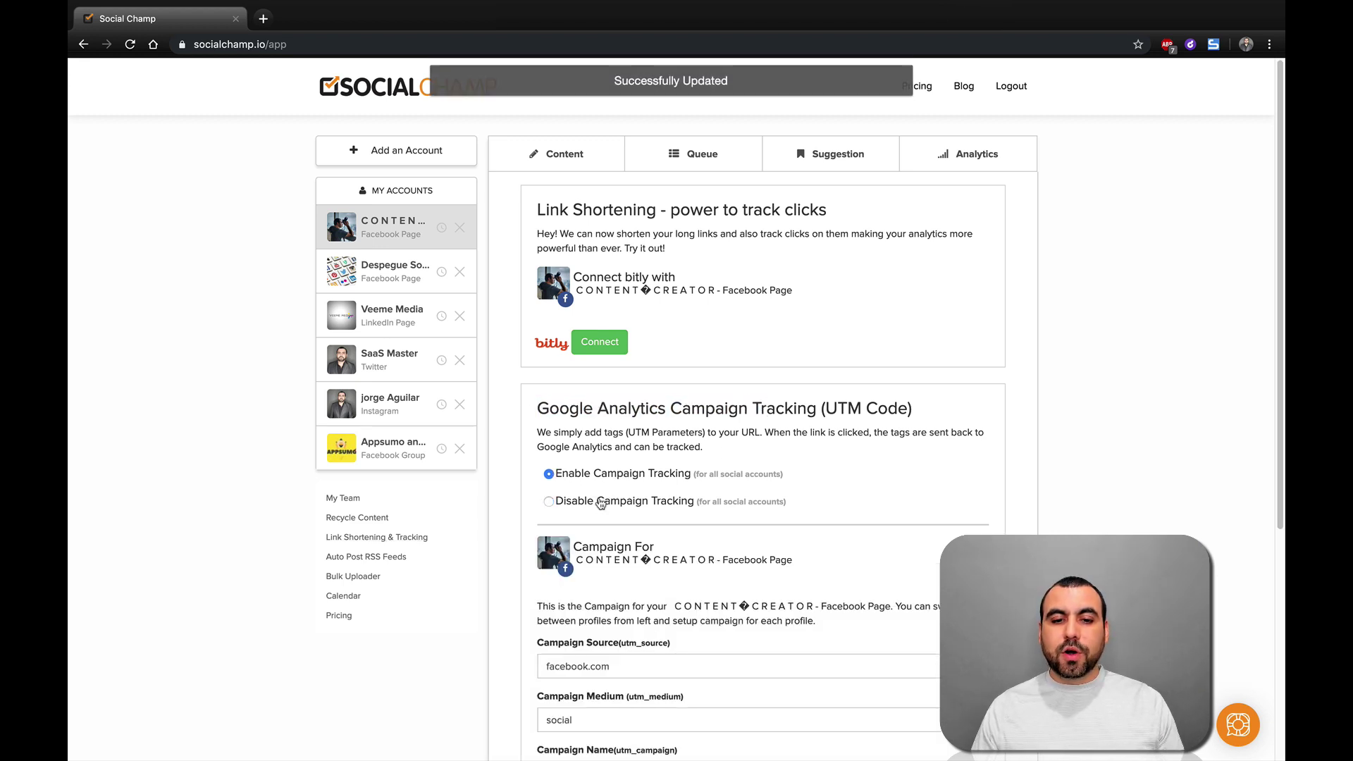
pyautogui.scroll(-3, 600, 503)
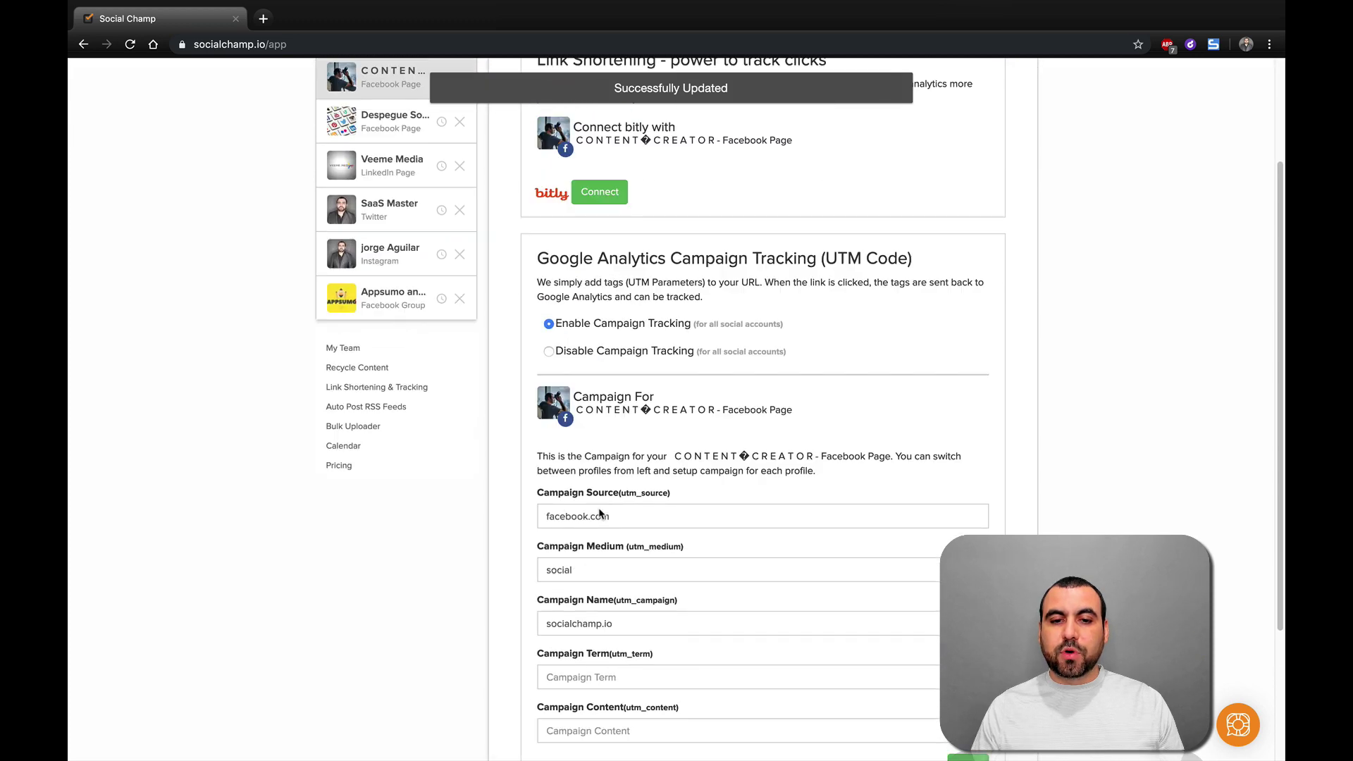
pyautogui.scroll(3, 600, 503)
pyautogui.click(576, 497)
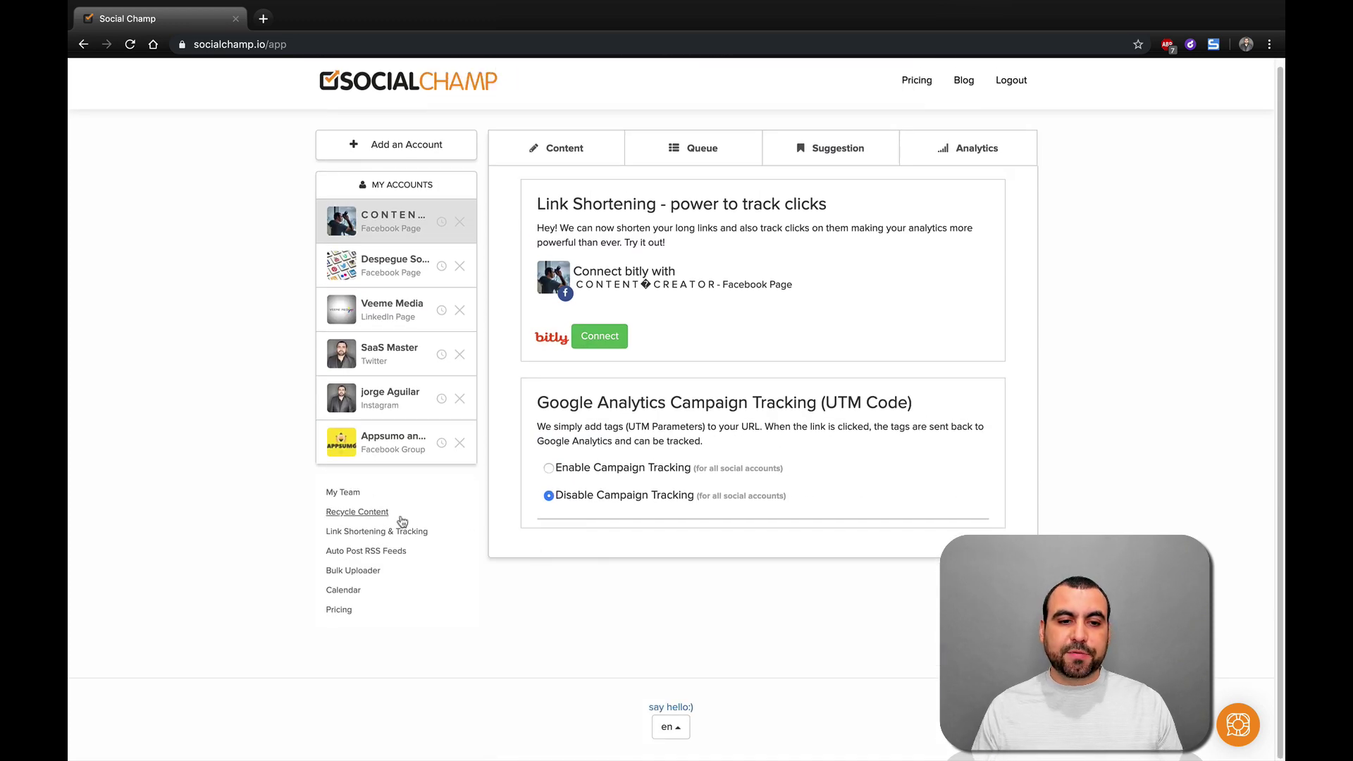
# - Open the Auto Post RSS Feeds page and look over the feed list
pyautogui.click(384, 553)
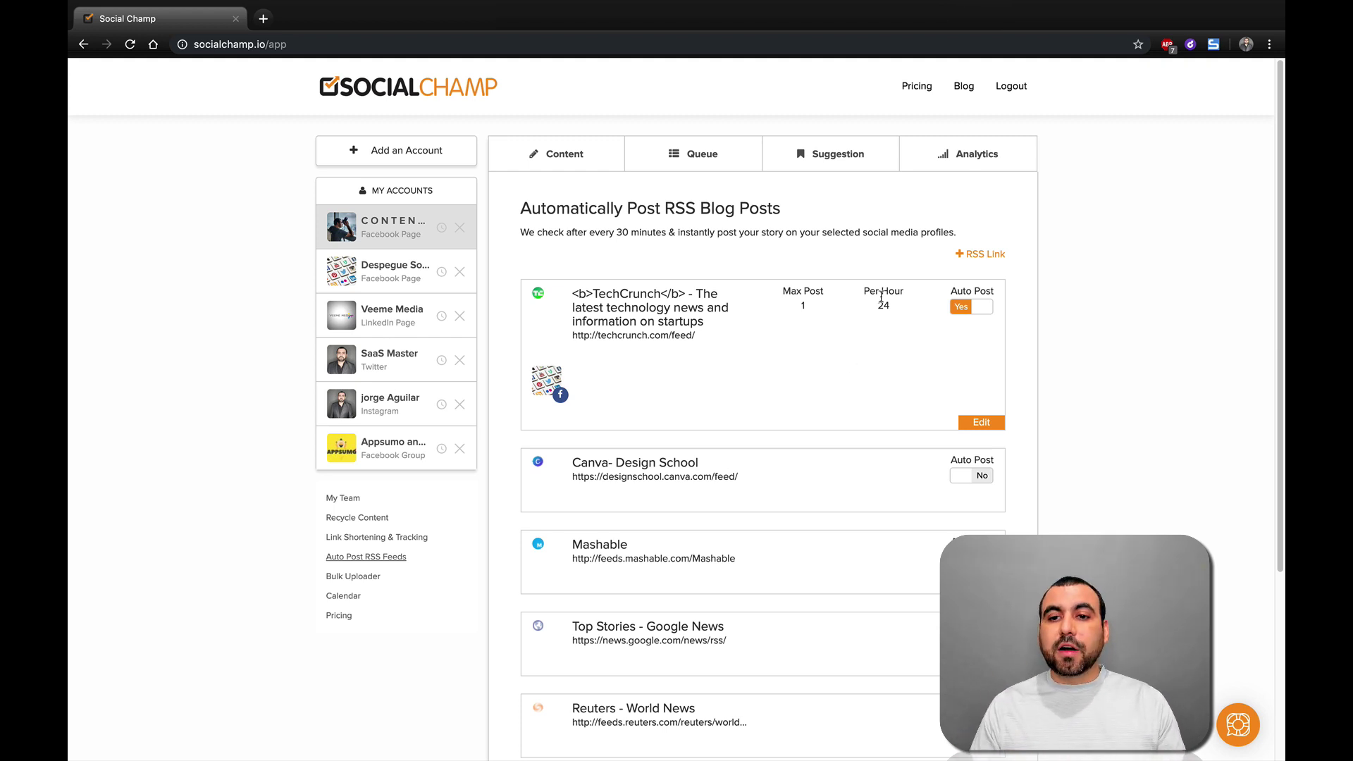
pyautogui.scroll(-3, 866, 421)
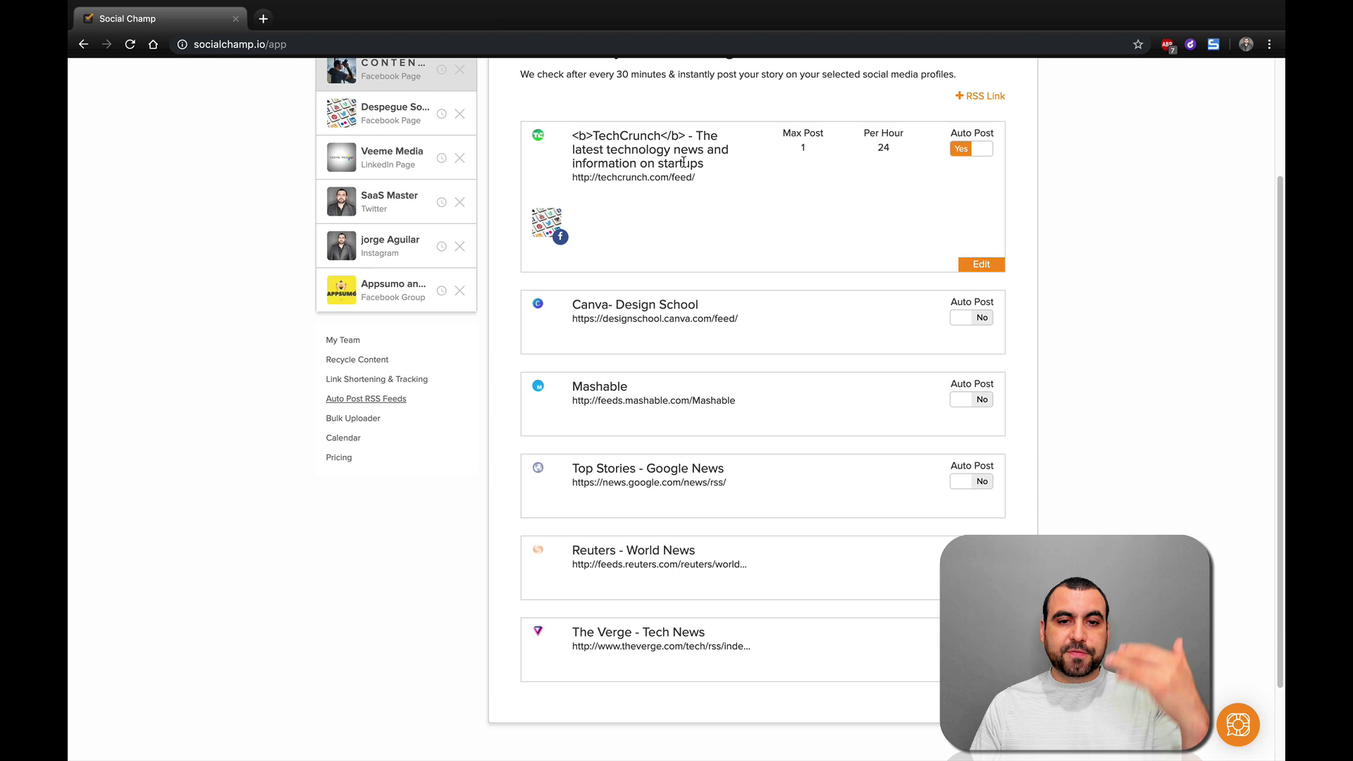
pyautogui.scroll(1, 845, 231)
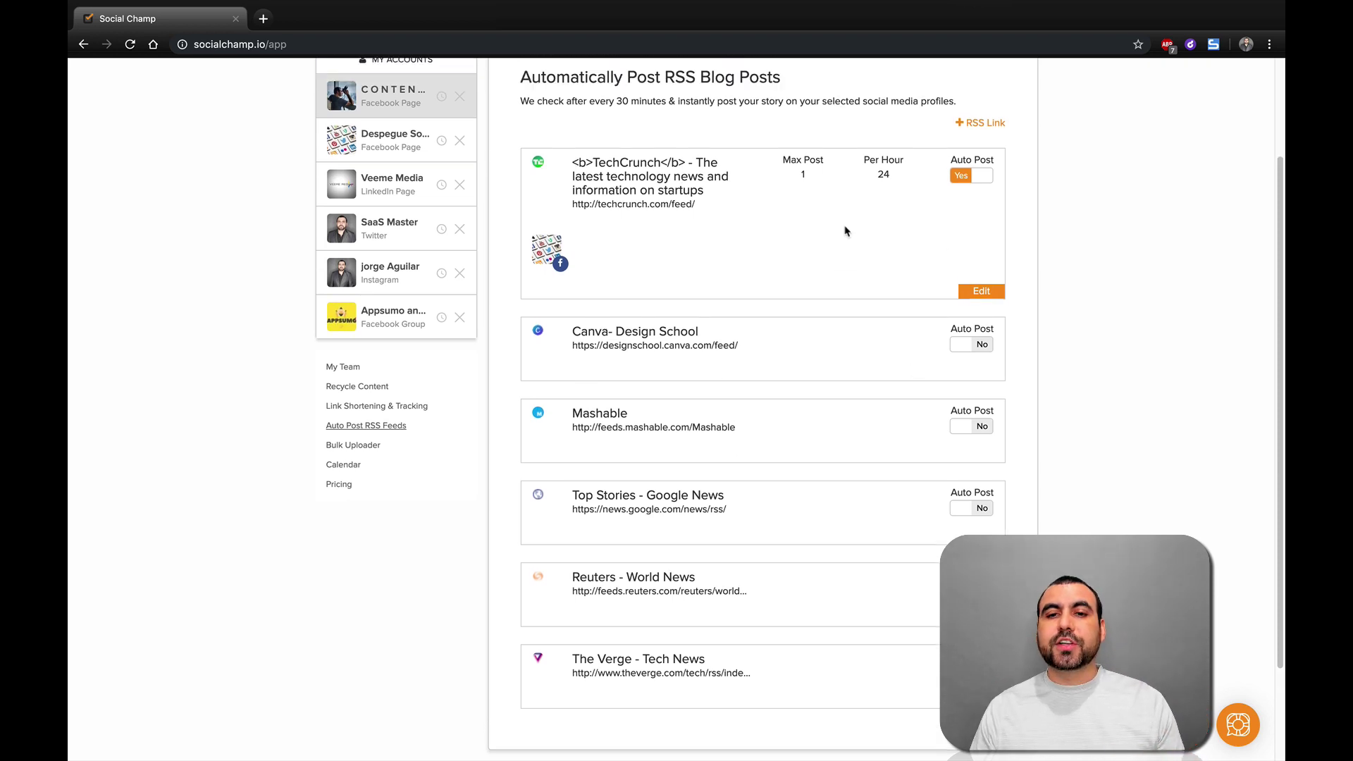
pyautogui.scroll(4, 846, 231)
# - Trial TechCrunch auto-posting with Max Post 01 and frequency 24, then switch it off
pyautogui.click(965, 308)
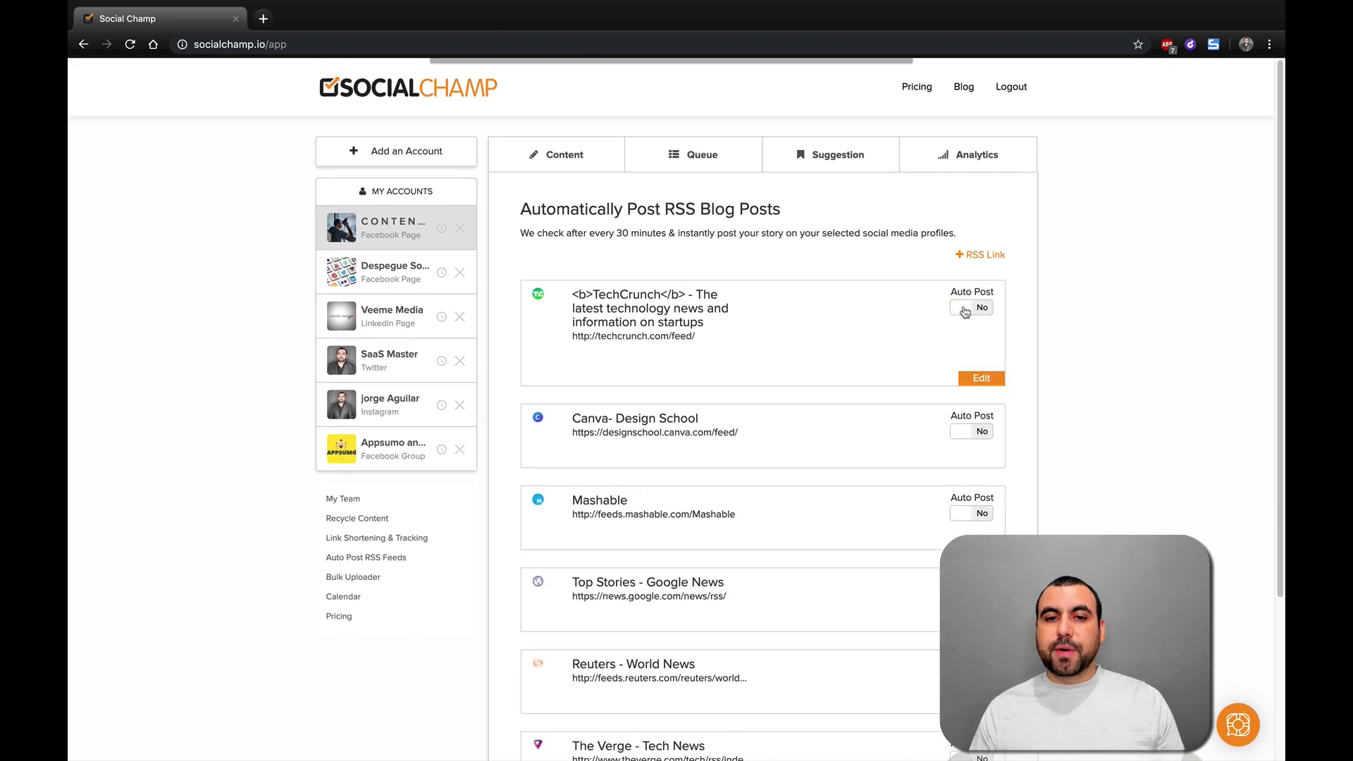
pyautogui.click(965, 310)
pyautogui.click(815, 308)
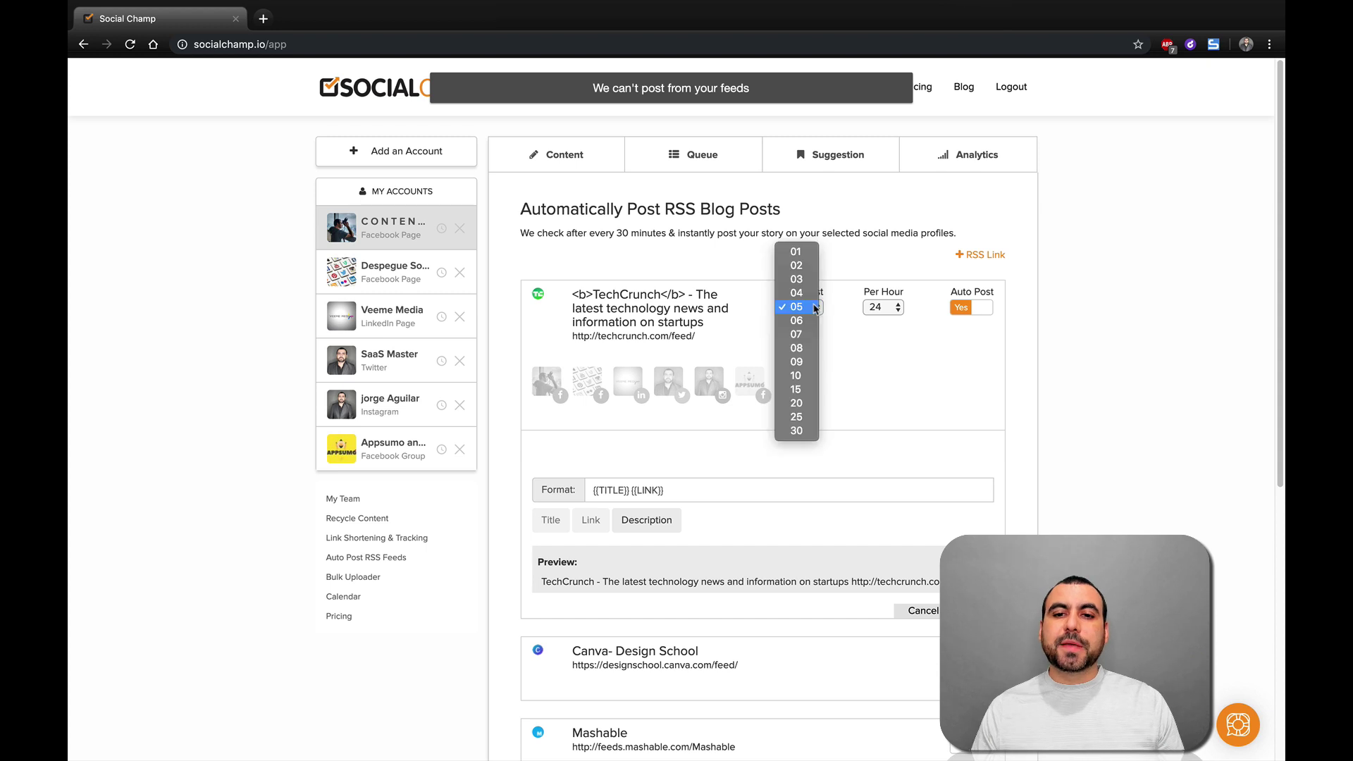
pyautogui.click(800, 251)
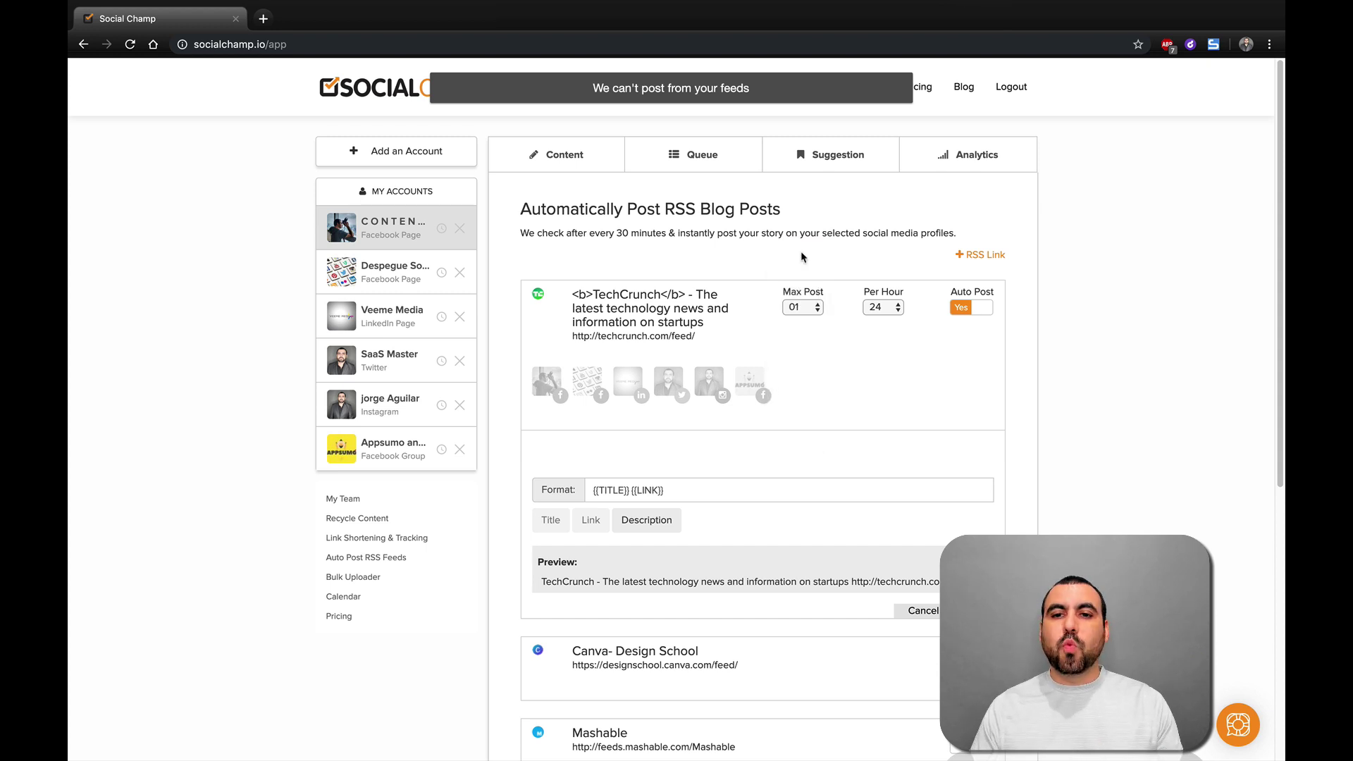
pyautogui.click(872, 309)
pyautogui.click(912, 343)
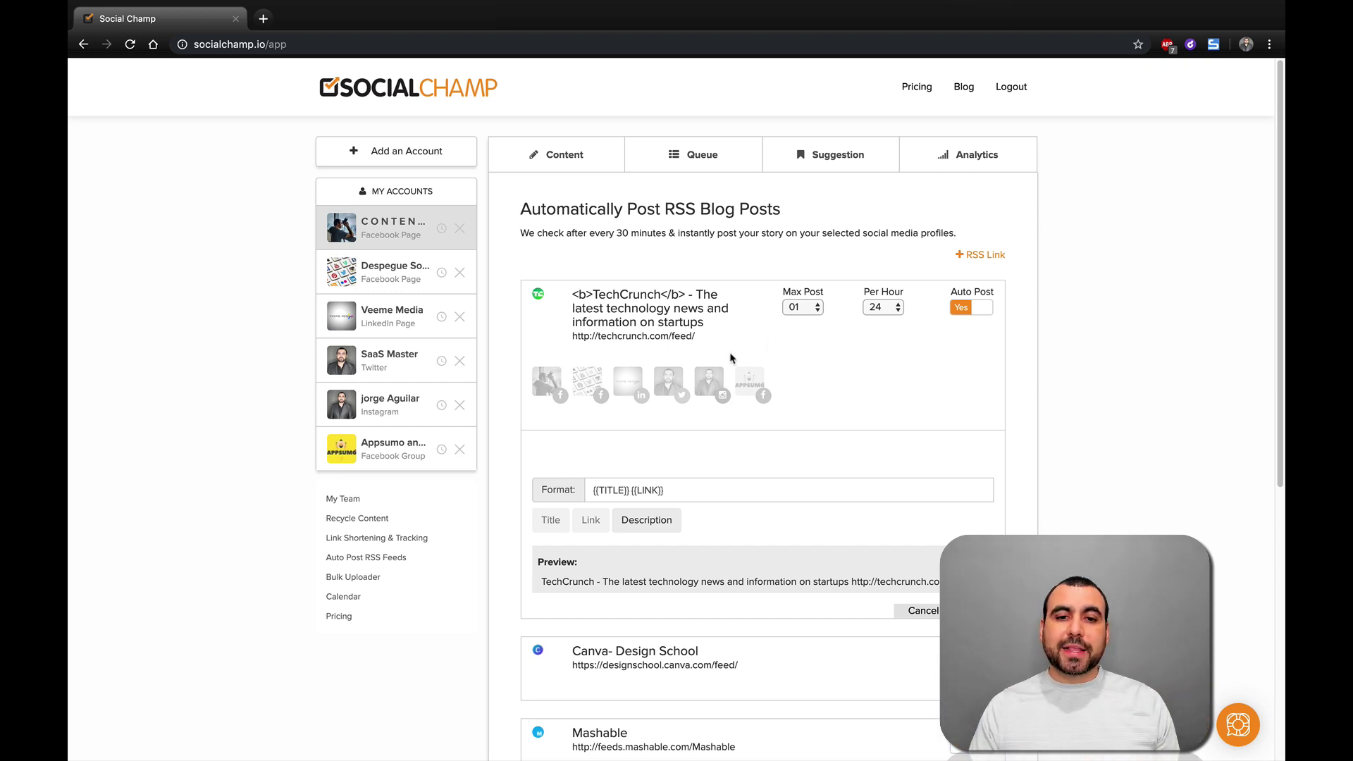
pyautogui.click(557, 382)
pyautogui.click(562, 386)
pyautogui.click(589, 386)
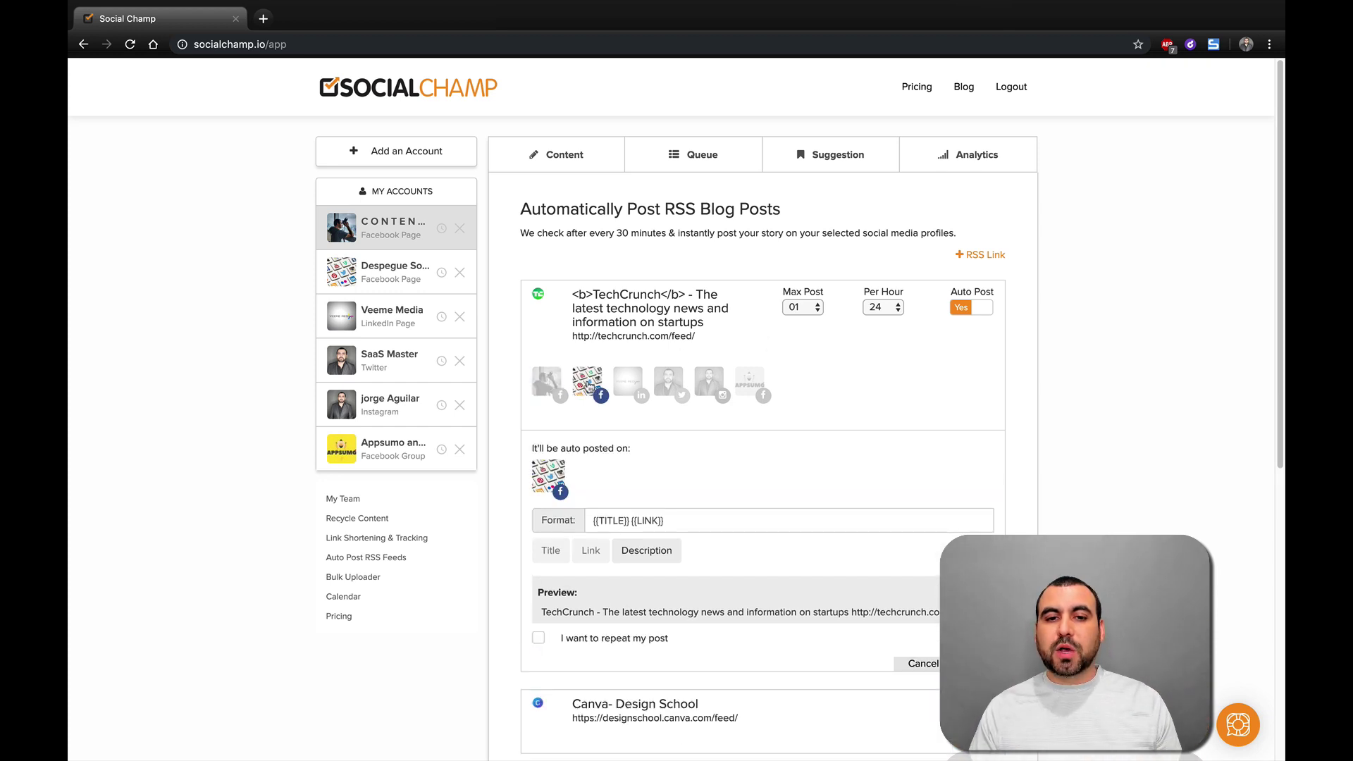
pyautogui.click(592, 381)
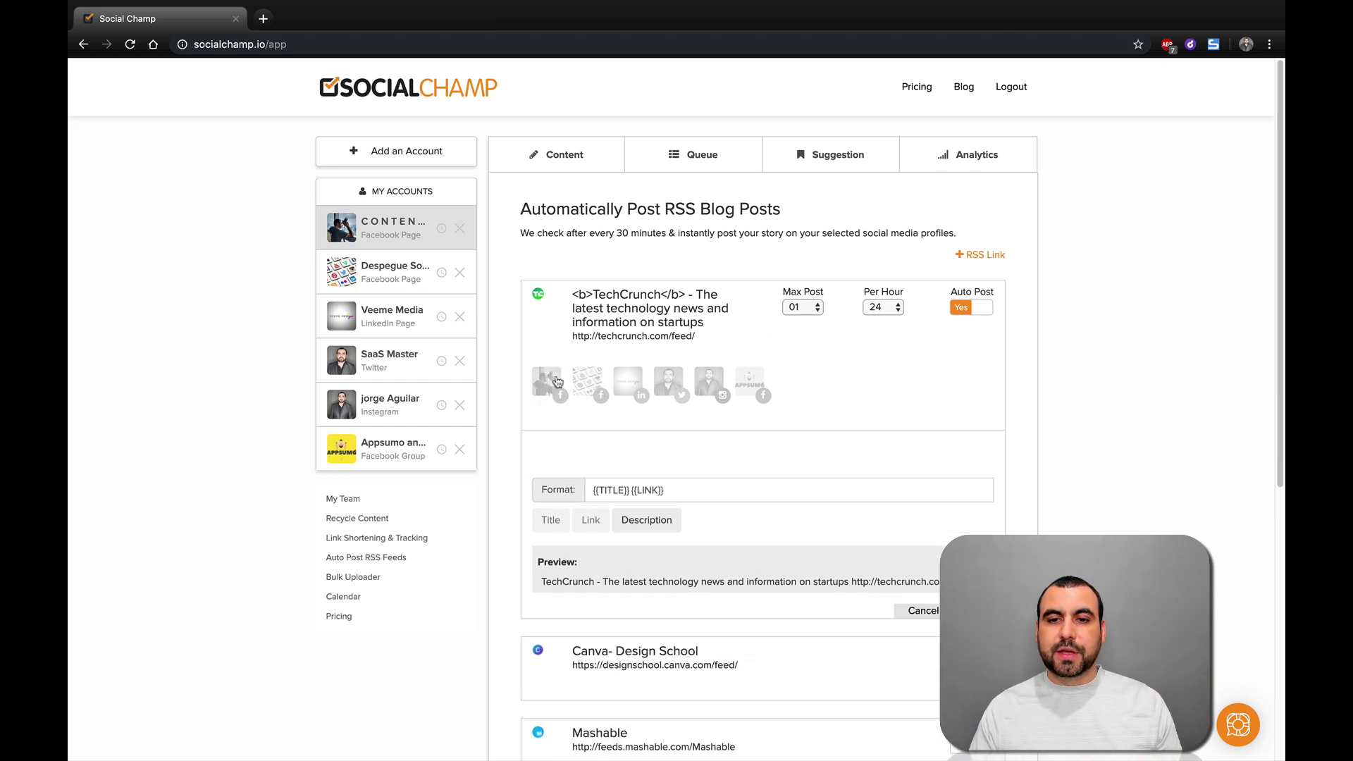
pyautogui.click(966, 309)
# - Start adding a new RSS feed link, then cancel without adding one
pyautogui.scroll(-3, 1003, 402)
pyautogui.scroll(2, 1003, 401)
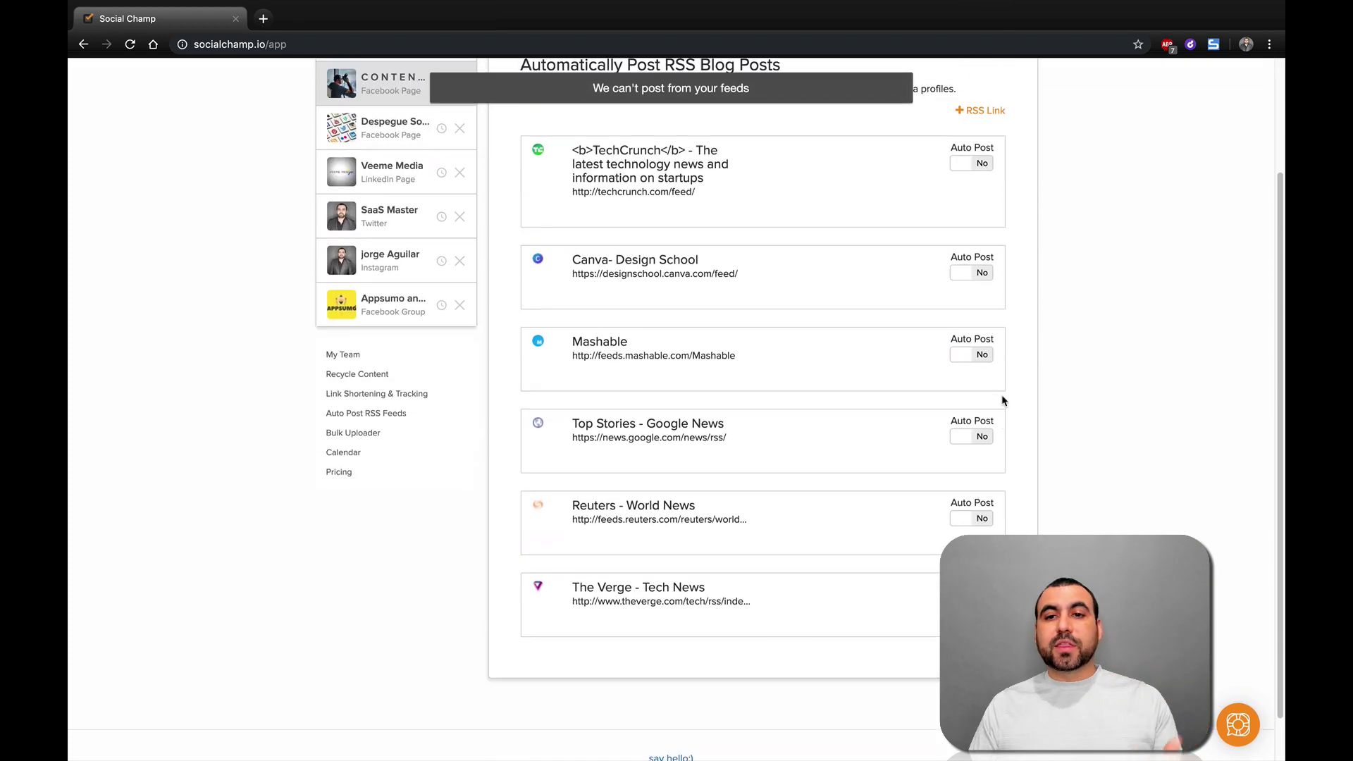
pyautogui.scroll(2, 1003, 399)
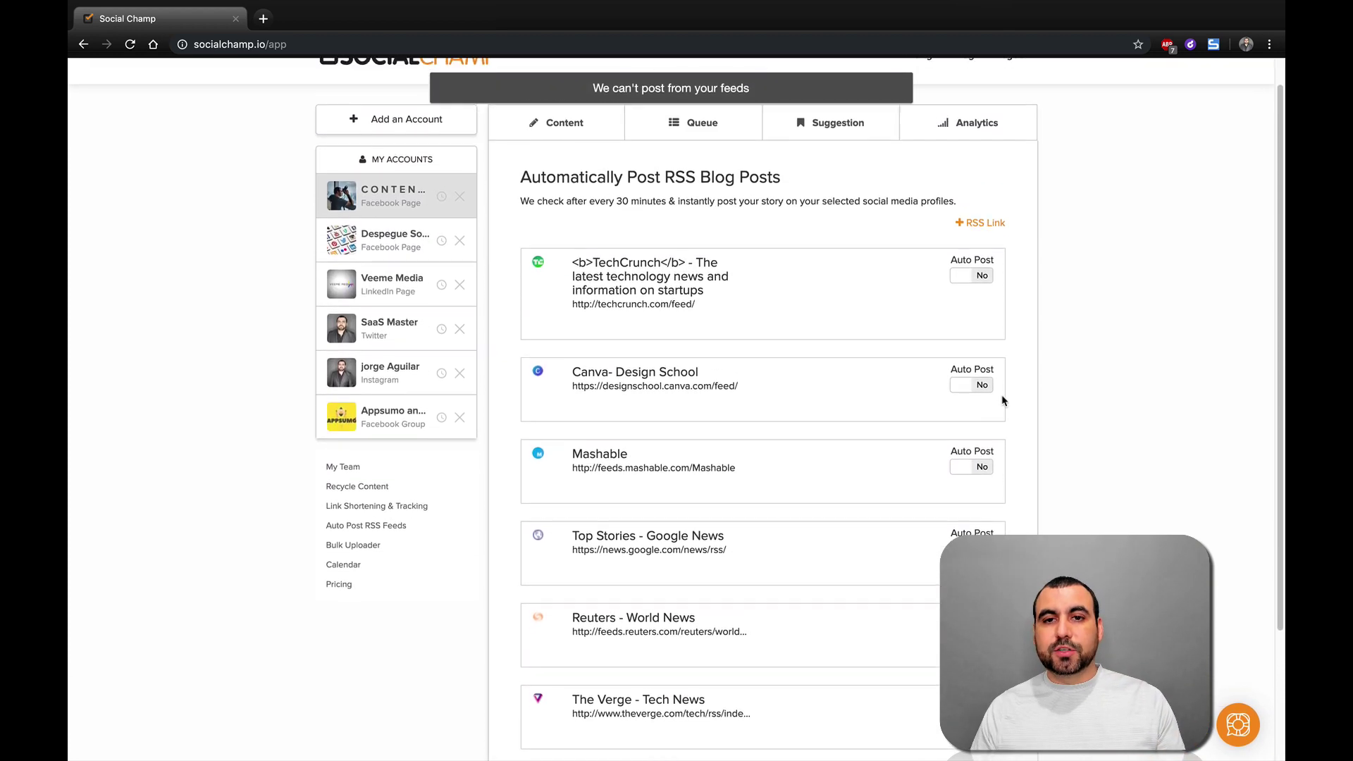
pyautogui.scroll(-1, 1003, 396)
pyautogui.scroll(1, 1003, 396)
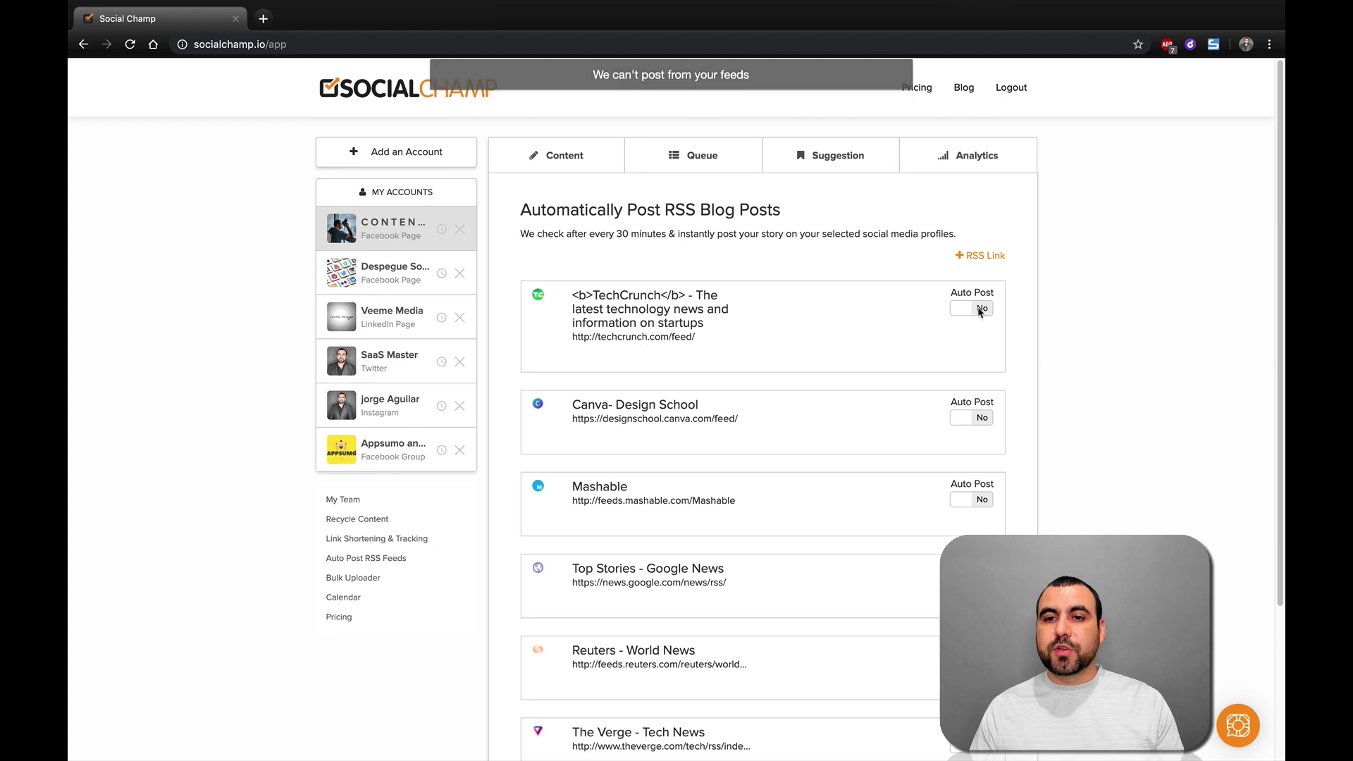
pyautogui.click(981, 256)
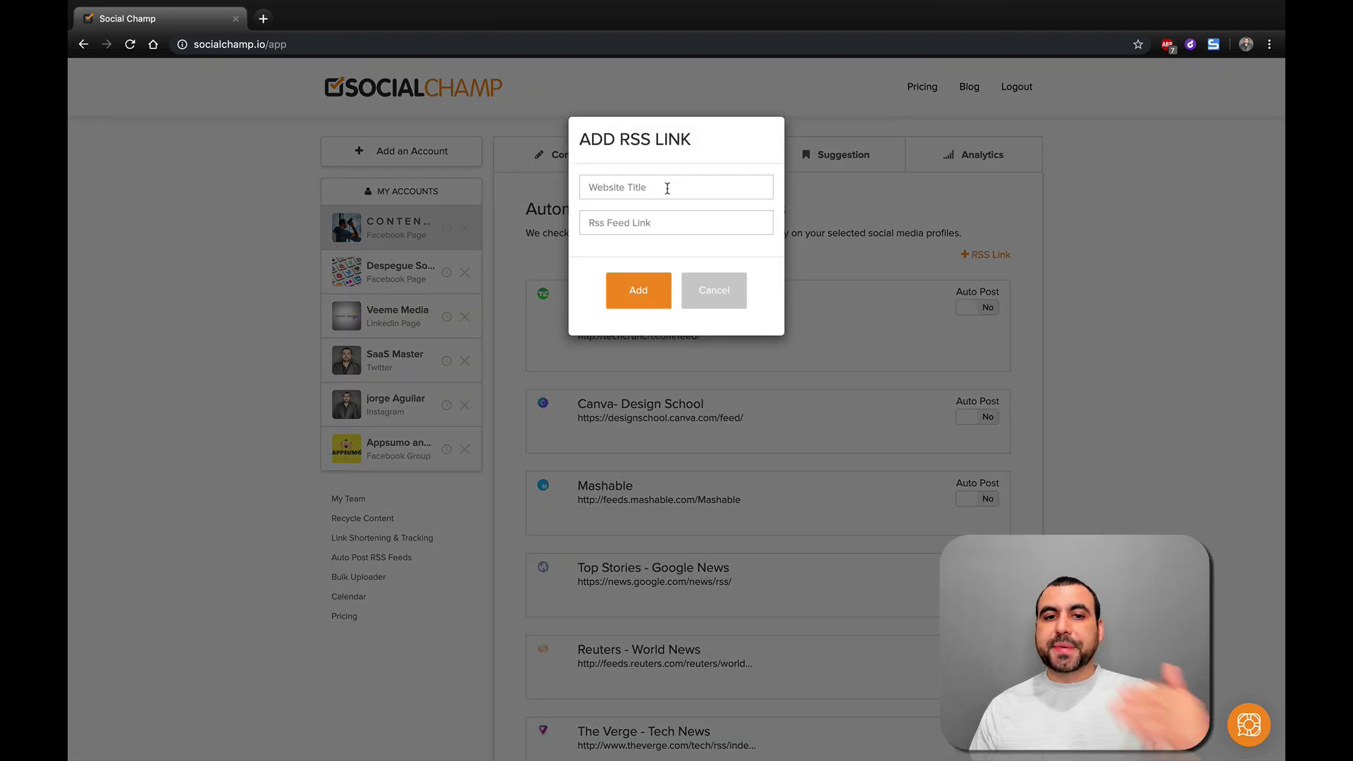
pyautogui.click(718, 297)
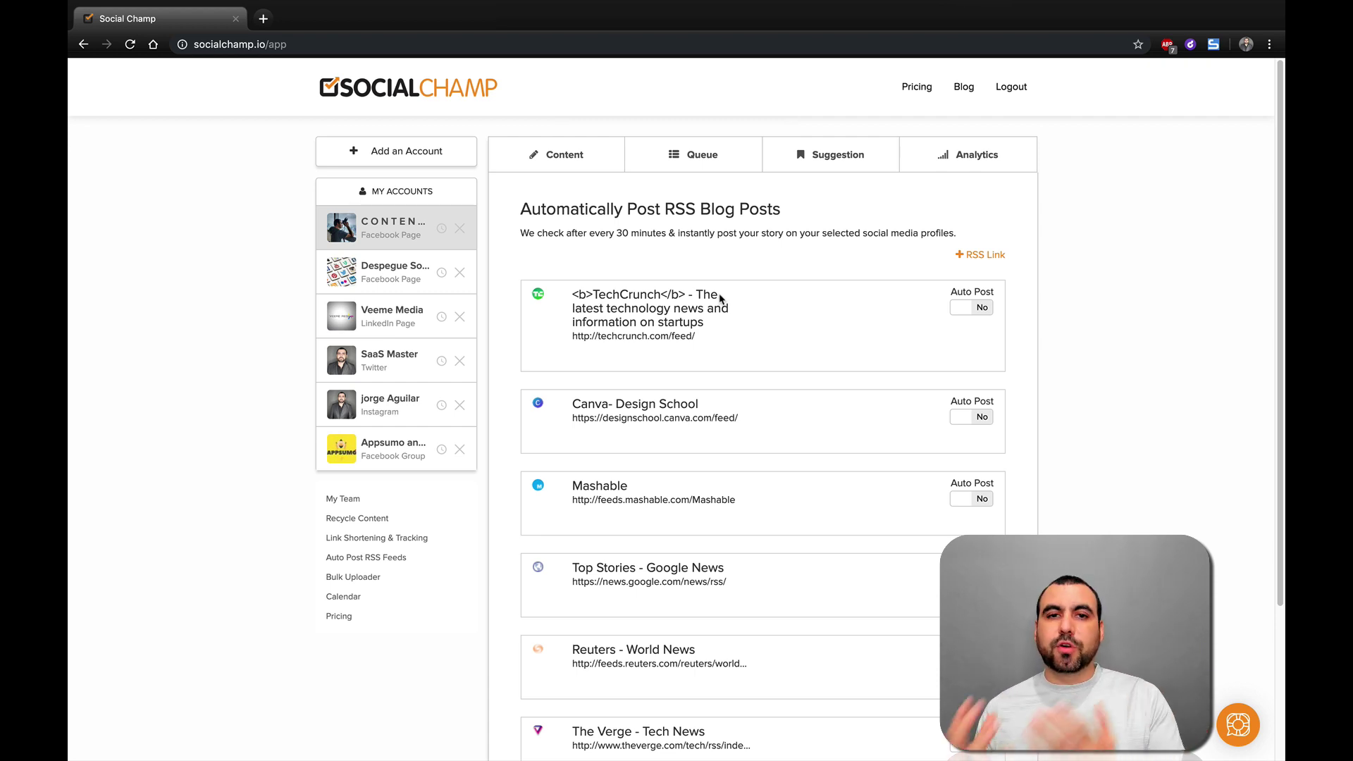
# - Visit the Bulk Uploader, then view the September 2019 Queue calendar showing 0 scheduled posts
pyautogui.click(349, 579)
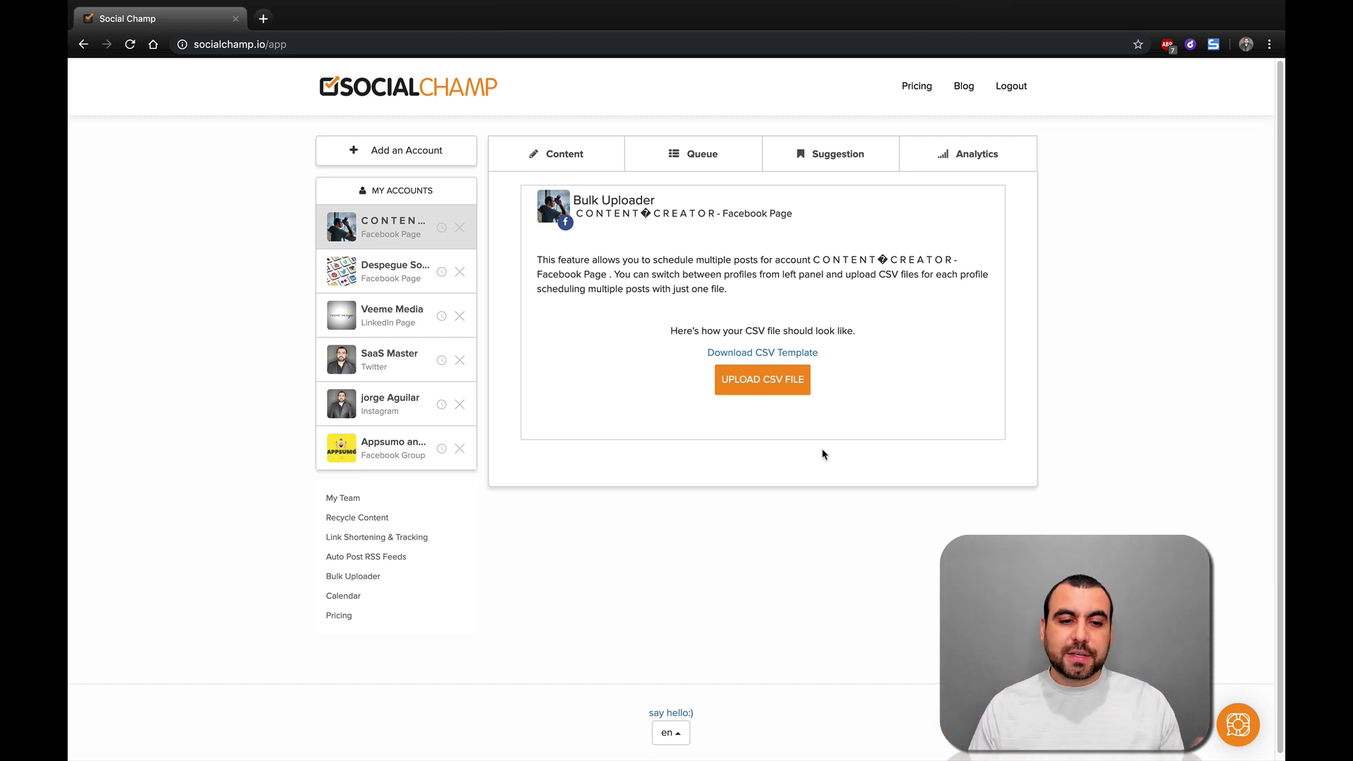
pyautogui.click(364, 599)
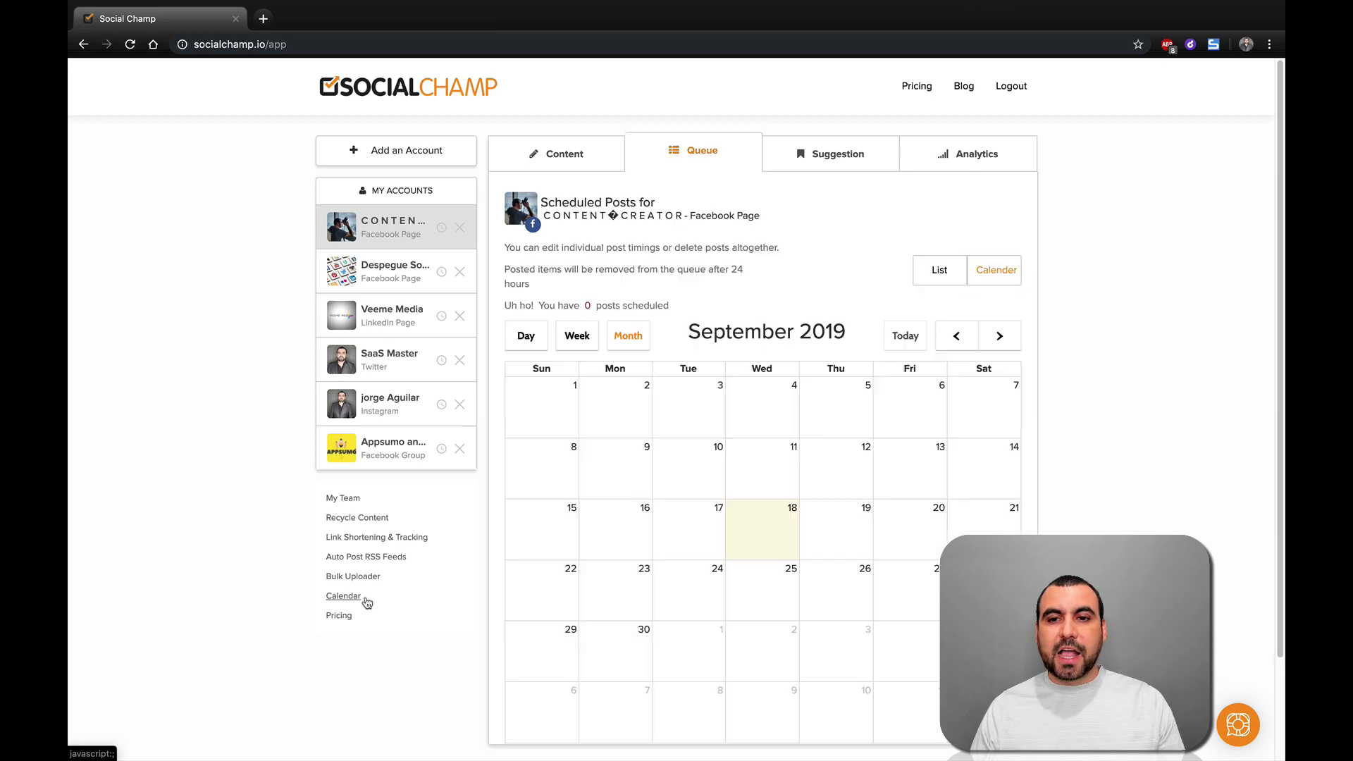
pyautogui.scroll(-2, 672, 529)
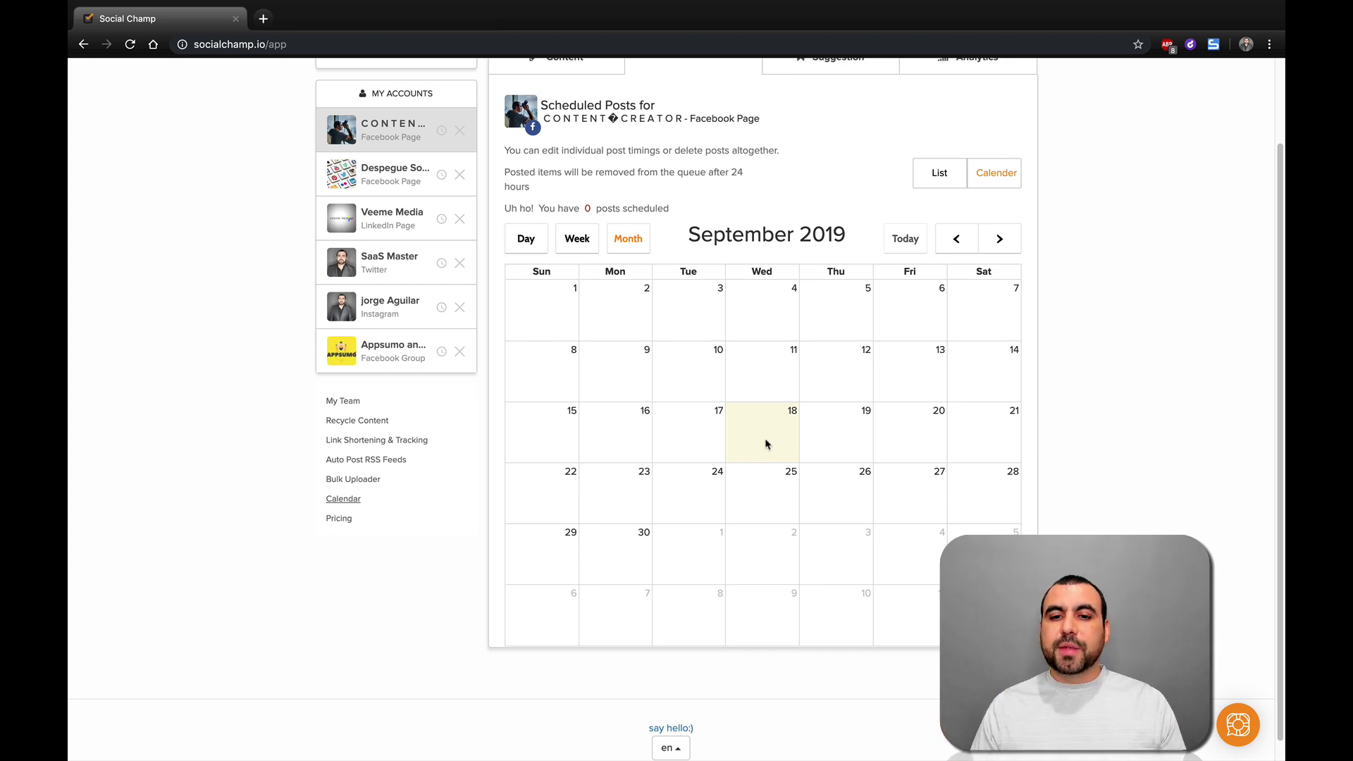
pyautogui.scroll(2, 814, 440)
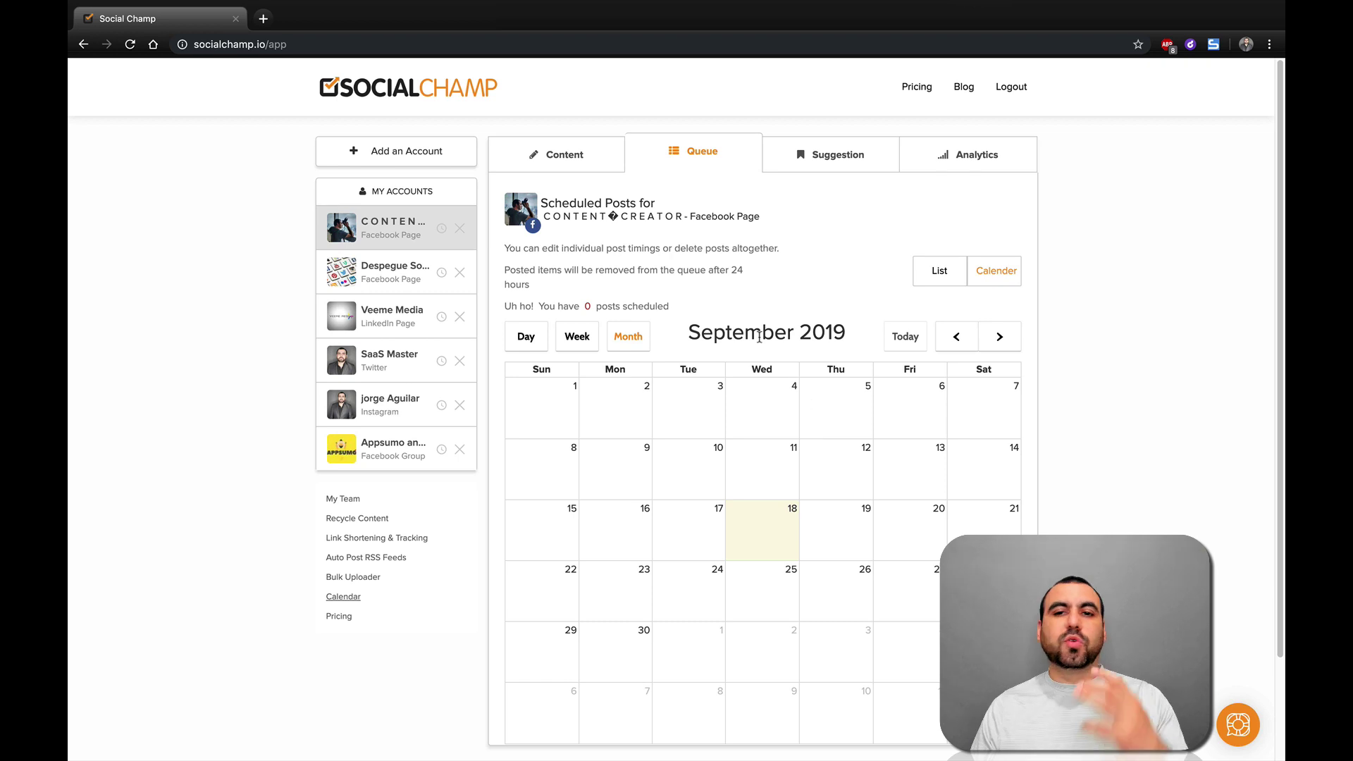
# - Scroll through the 38 suggested stories, then switch to the Analytics tab
pyautogui.click(832, 165)
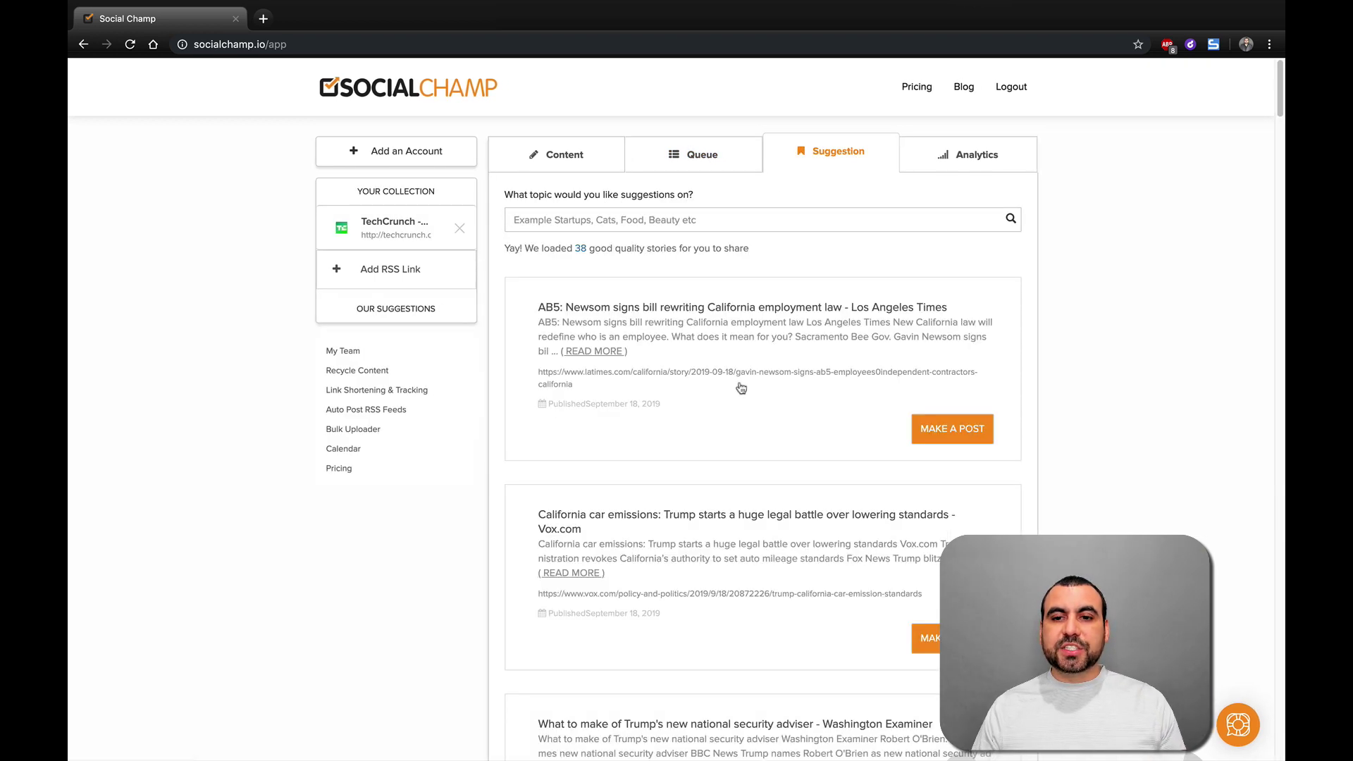
pyautogui.scroll(-9, 810, 493)
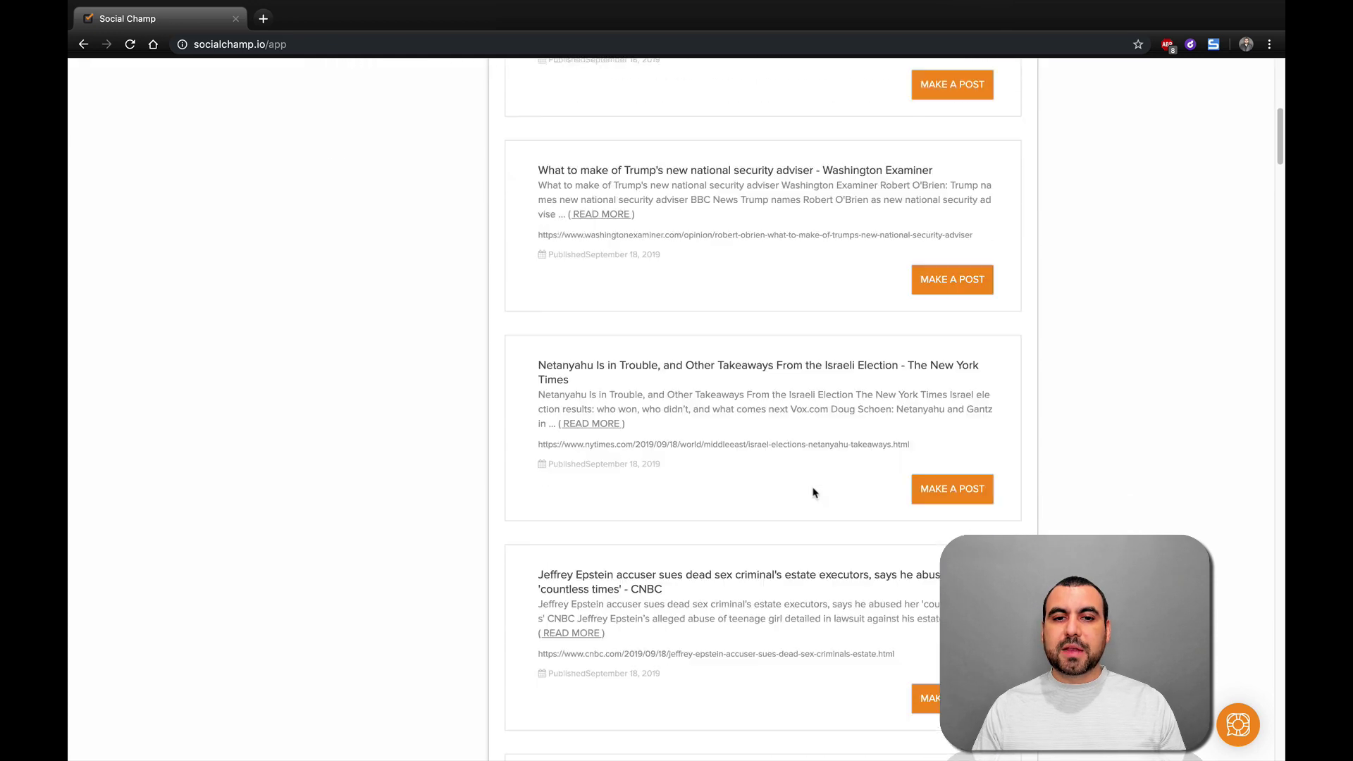
pyautogui.scroll(10, 814, 493)
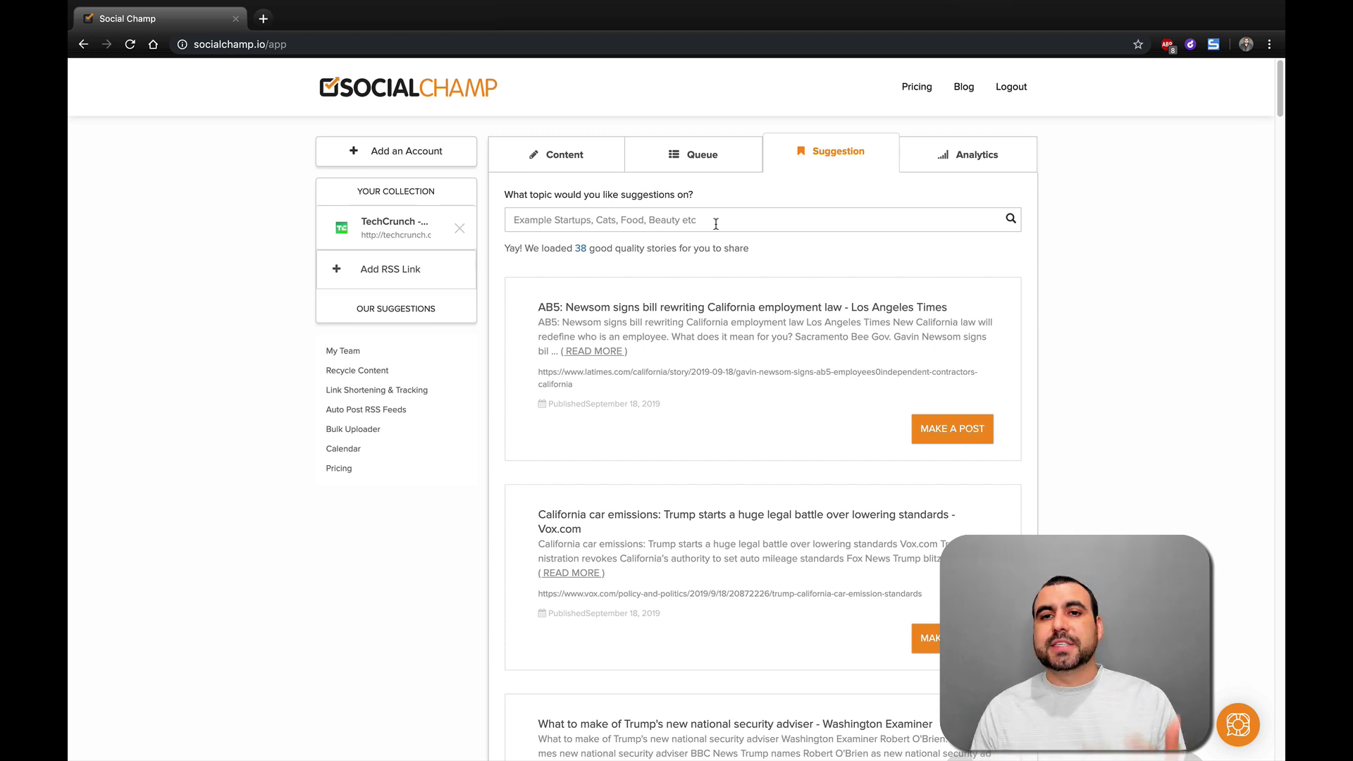
pyautogui.click(961, 163)
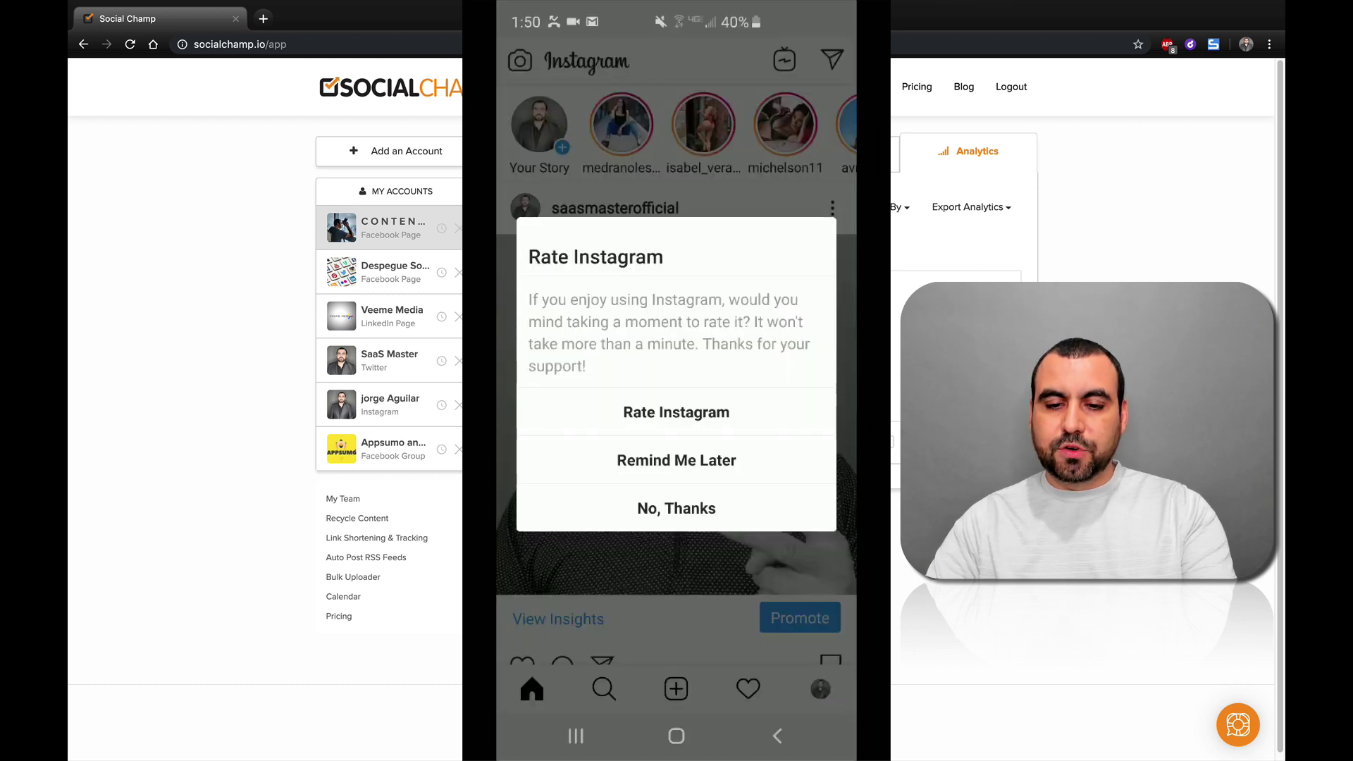
# - Decline the rate-Instagram prompt and view the profile grid showing the new peace-sign photo
pyautogui.click(677, 508)
pyautogui.click(820, 689)
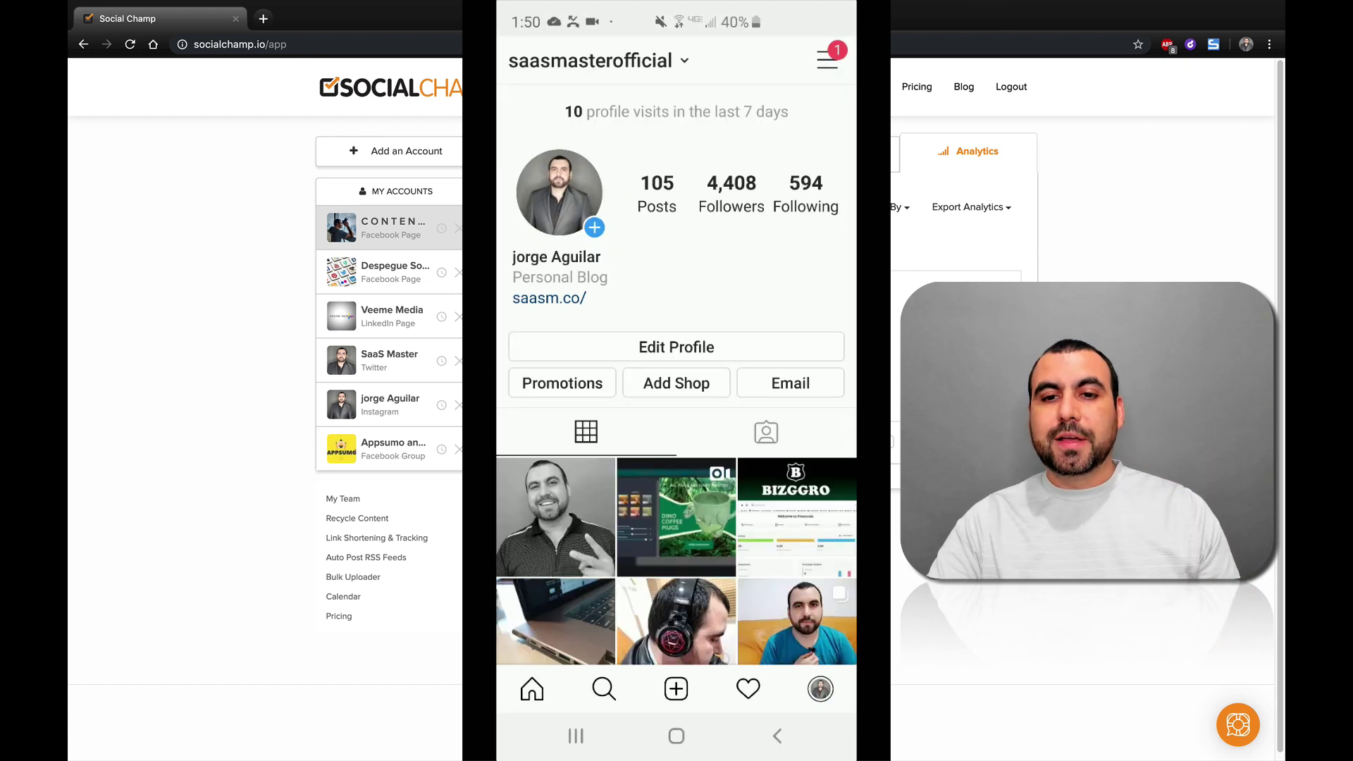
# - Leave Instagram to return to Social Champ's Analytics showing the 'testing Social Champ' post
pyautogui.click(677, 736)
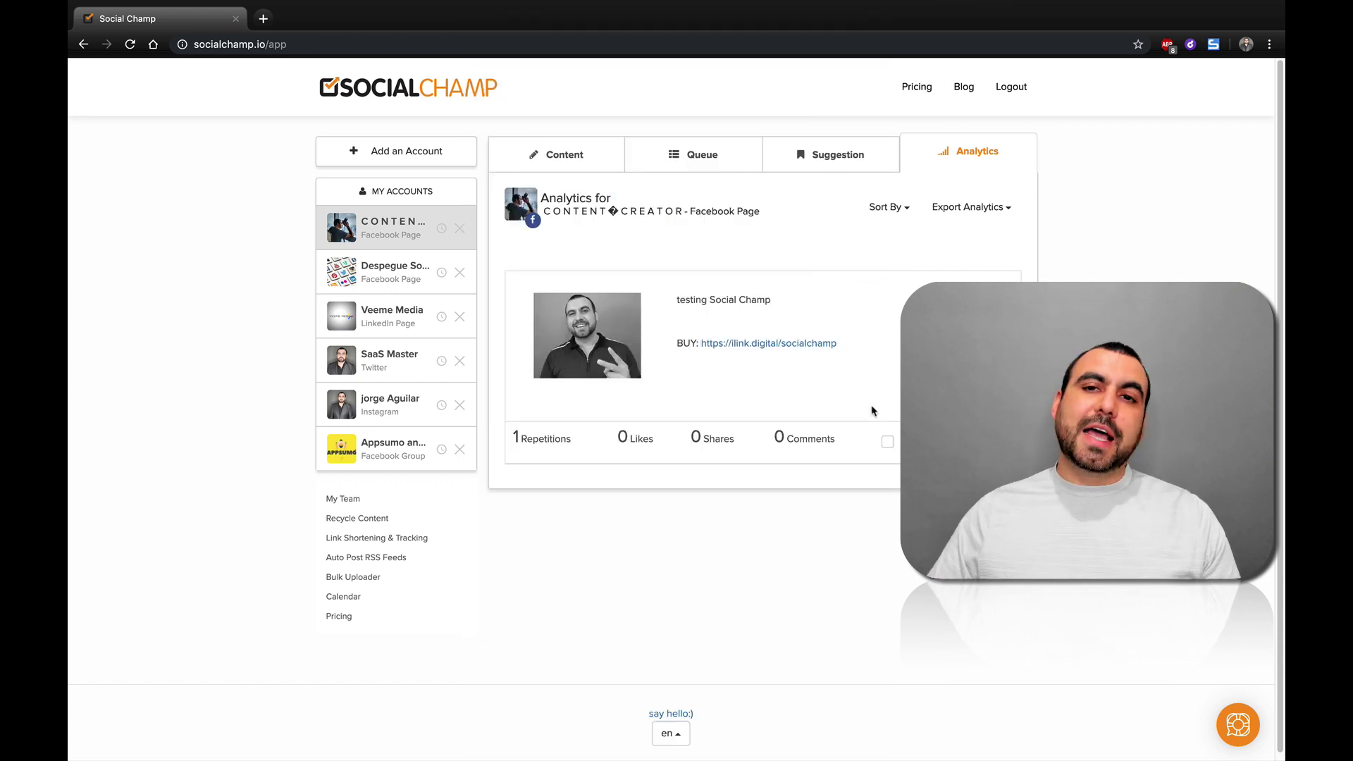